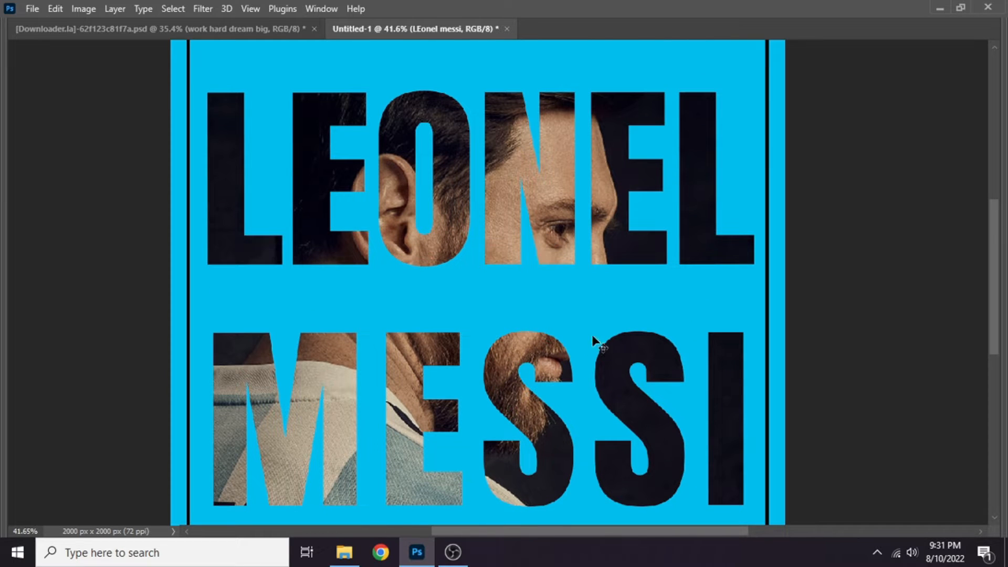
Create a new 2000 × 2000 pixel RGB document at 72 pixels/inch with a white background.
scroll(619, 263, "down", 3)
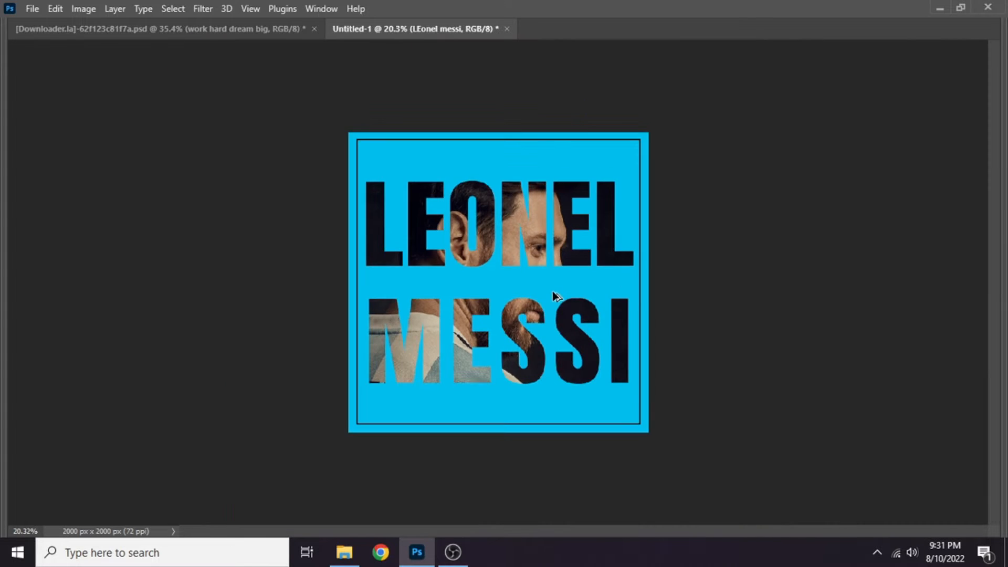
key("Tab")
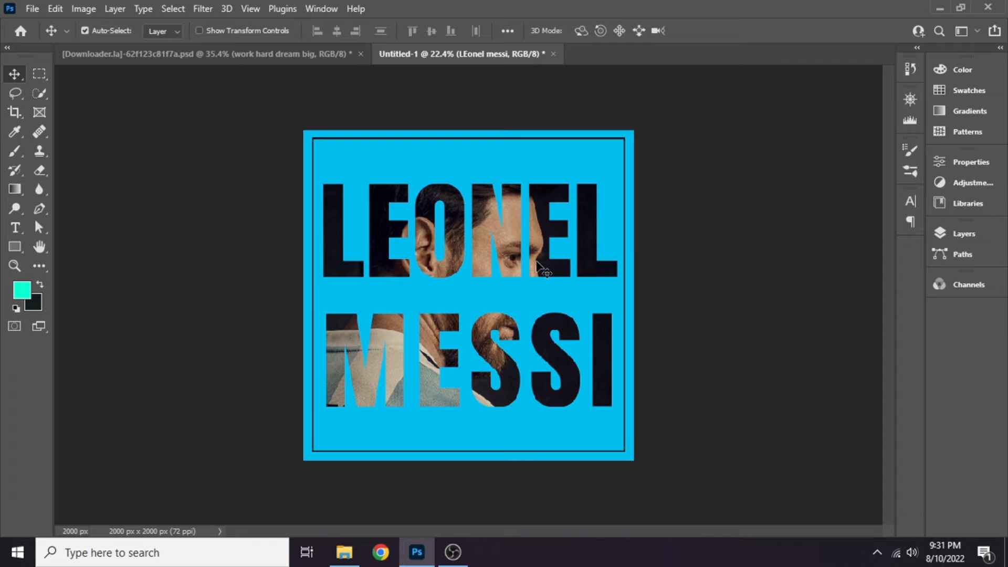
scroll(398, 191, "down", 1)
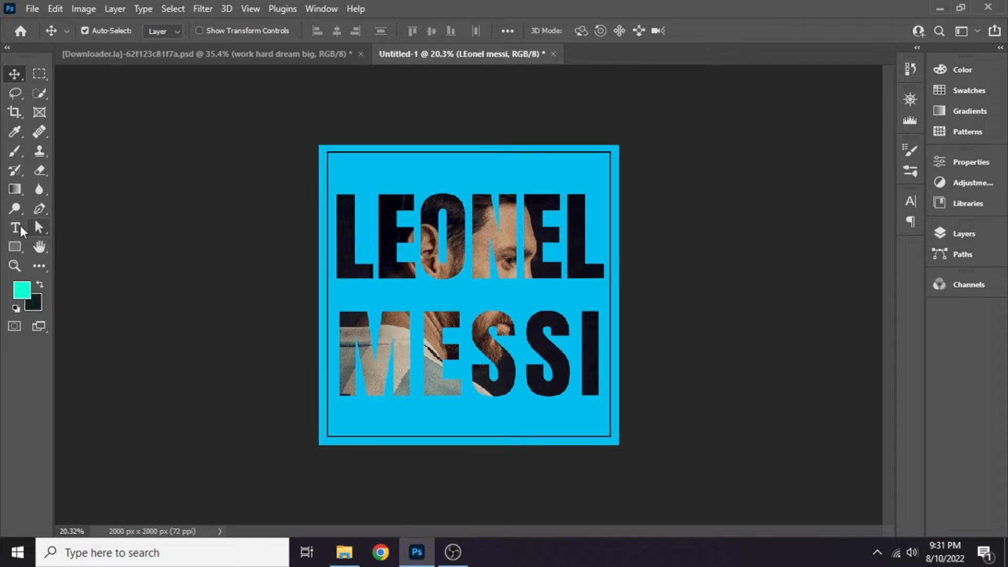
left_click(33, 9)
left_click(55, 21)
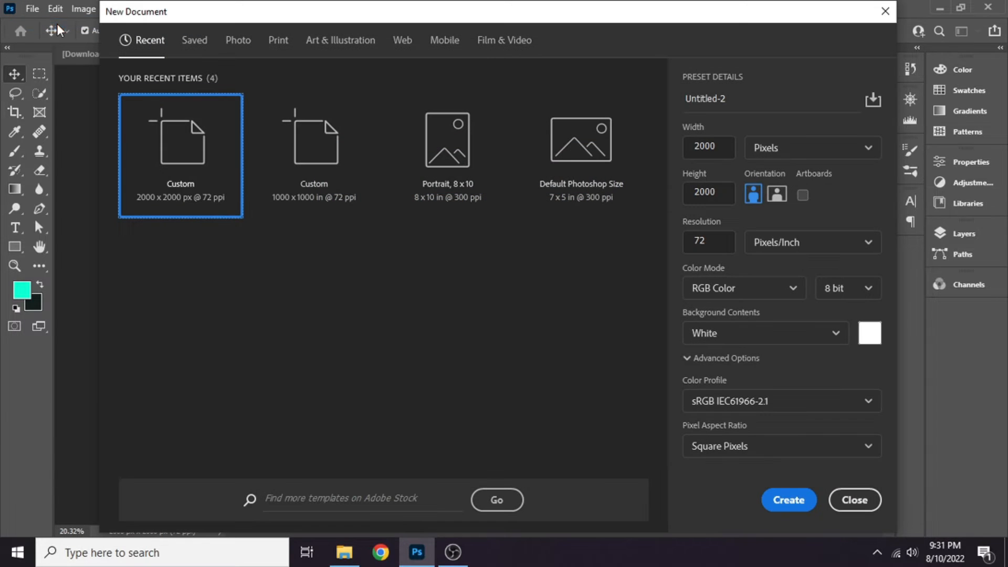
left_click_drag(716, 146, 703, 146)
left_click(725, 194)
left_click(788, 147)
left_click(769, 173)
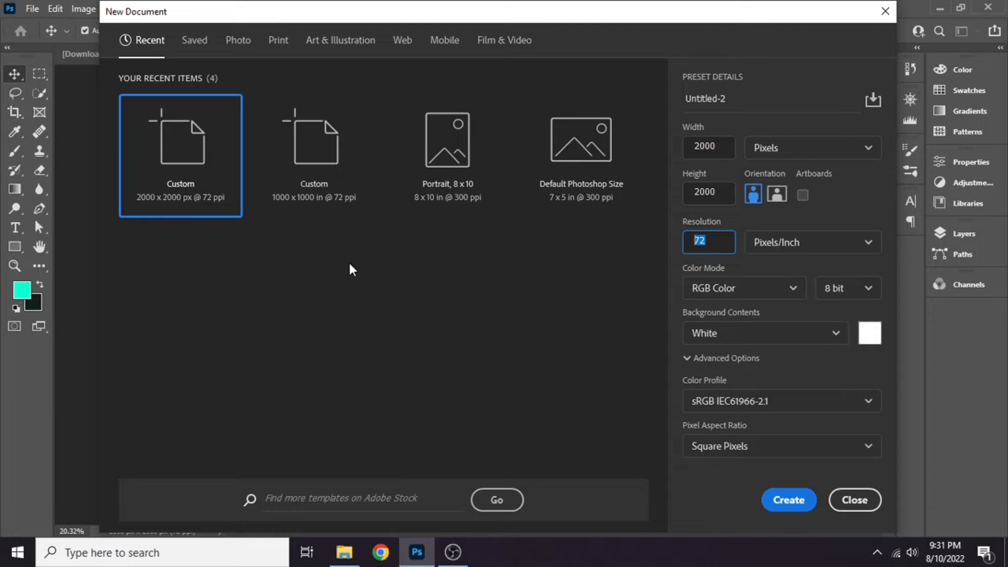
left_click(797, 502)
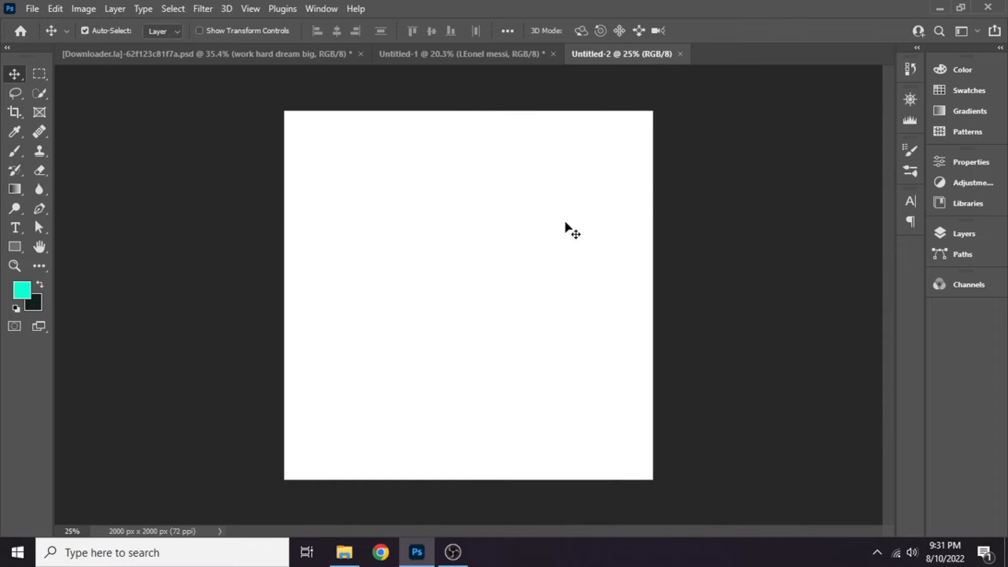
Place the eye photo eye-gad17ea794_1920 in the document and enlarge it to about 786% so it covers the whole canvas.
left_click(344, 552)
left_click_drag(901, 347, 407, 329)
scroll(528, 307, "up", 4)
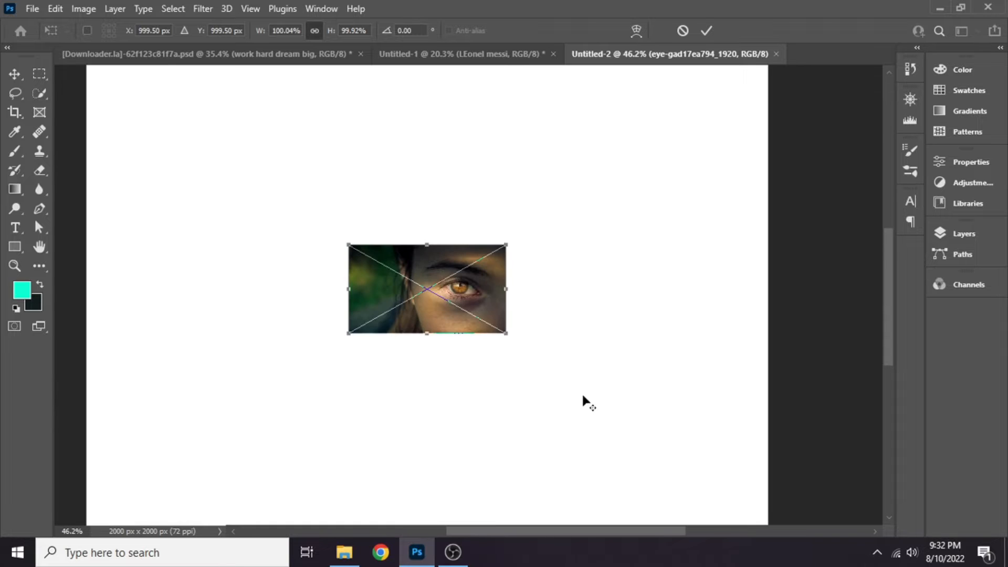
scroll(583, 397, "down", 2)
left_click_drag(419, 267, 97, 49)
left_click_drag(518, 322, 859, 509)
left_click_drag(631, 468, 567, 474)
left_click(707, 31)
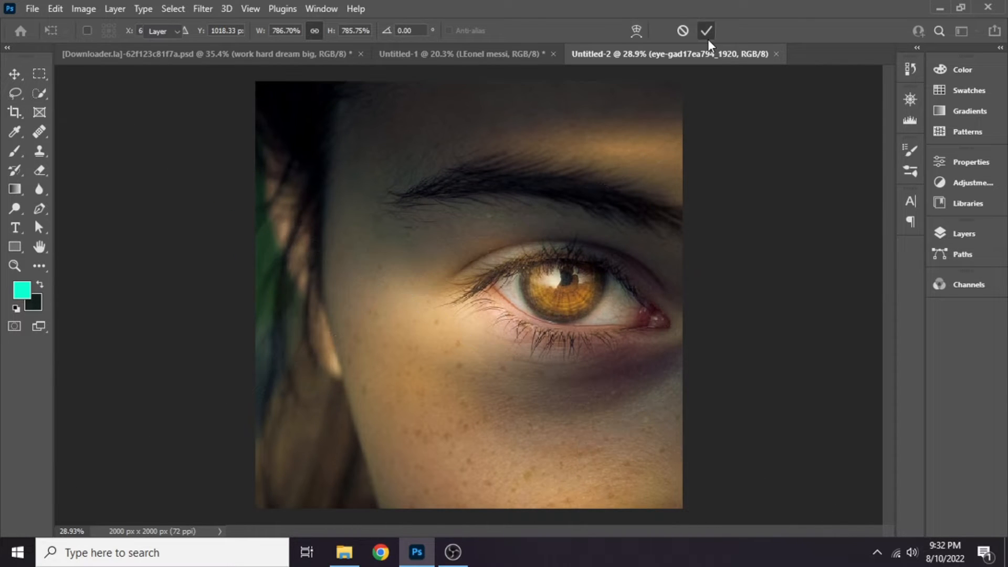
scroll(604, 352, "down", 1)
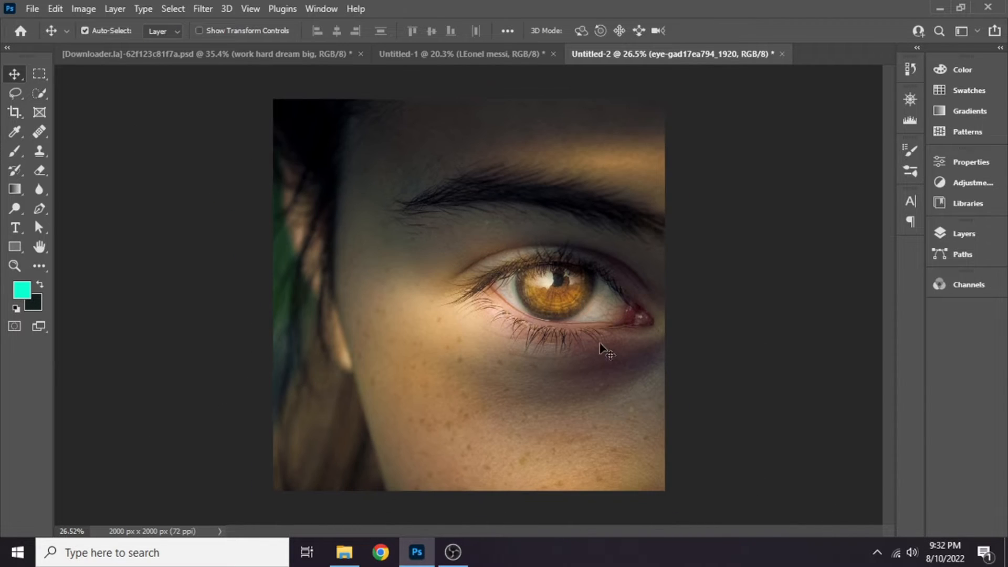
Draw a rectangle about 1157 × 2046 px over the left part of the photo, with no stroke and a white fill.
left_click(15, 247)
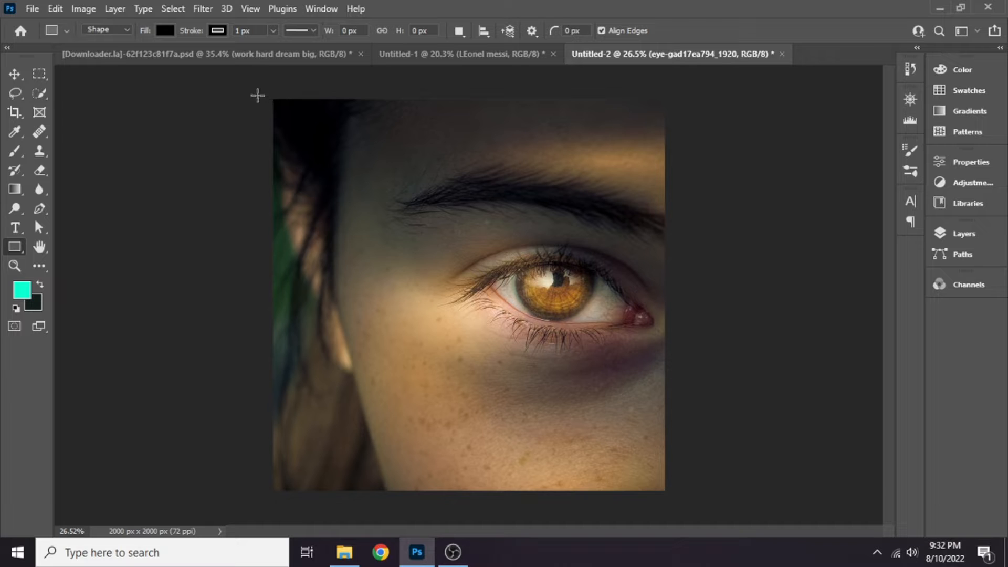
left_click_drag(270, 95, 493, 479)
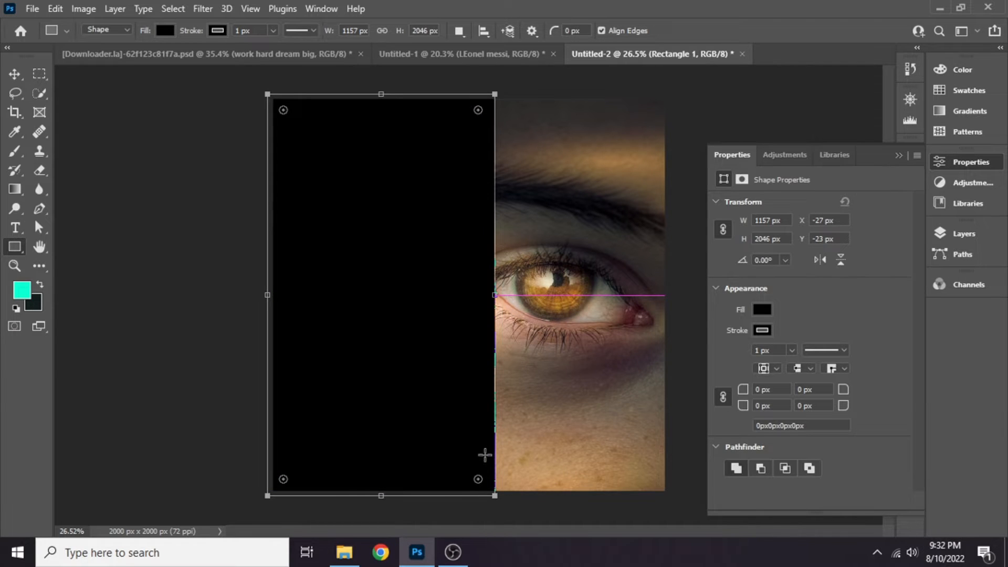
left_click(768, 329)
left_click(731, 316)
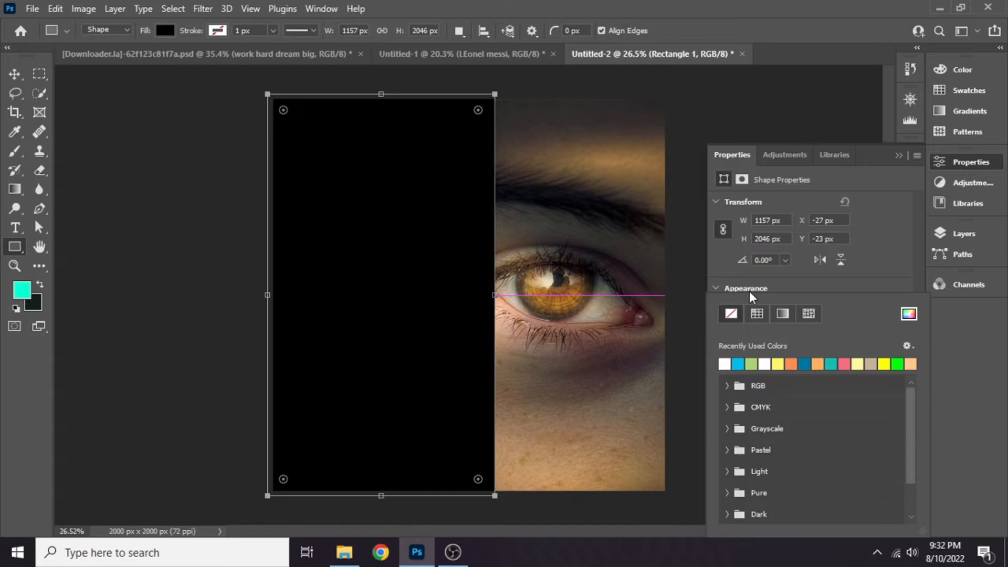
left_click(750, 290)
left_click(762, 310)
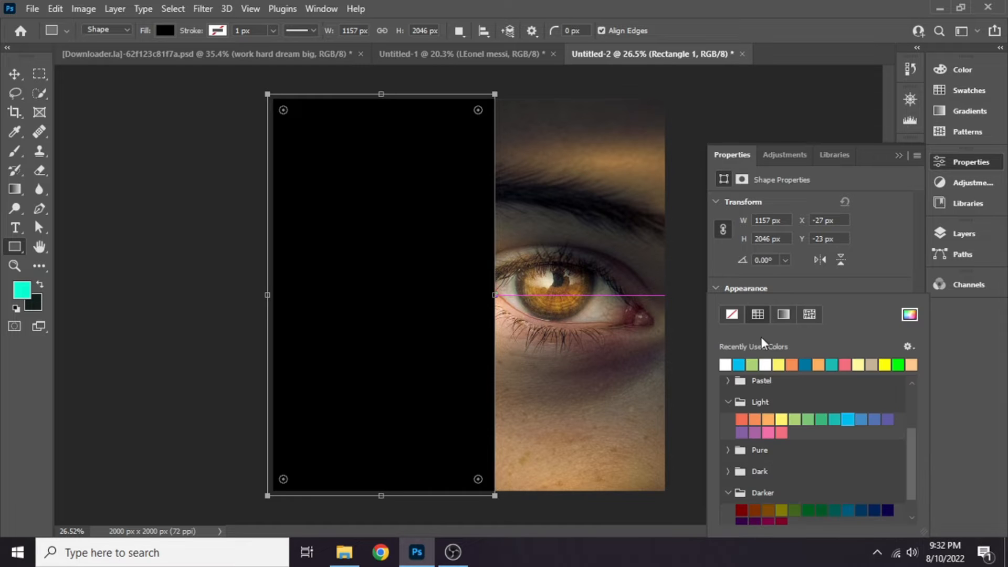
left_click(726, 365)
left_click(737, 293)
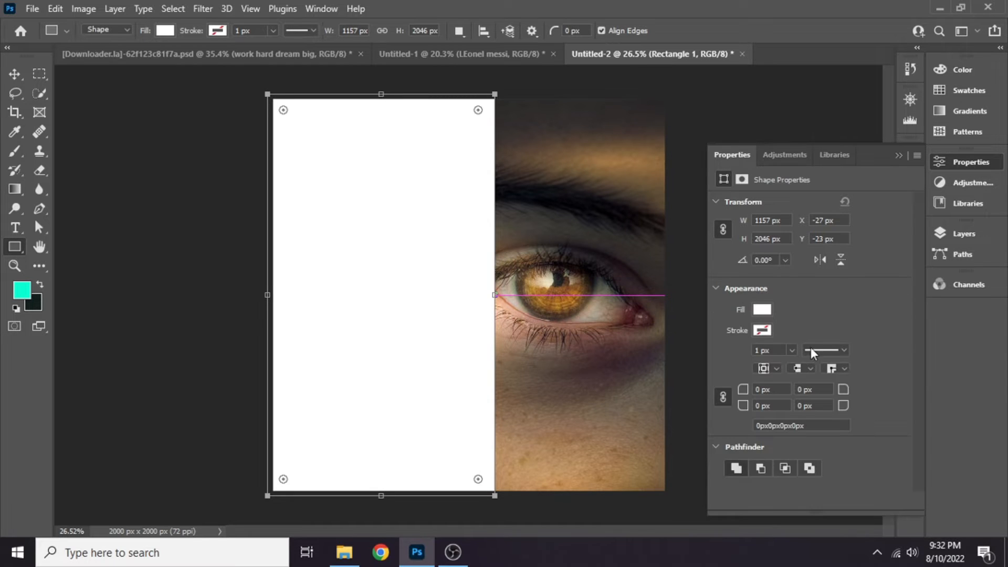
Start a text box inside the white rectangle, clear its placeholder text, and set black (000000) colour and left alignment.
left_click(14, 227)
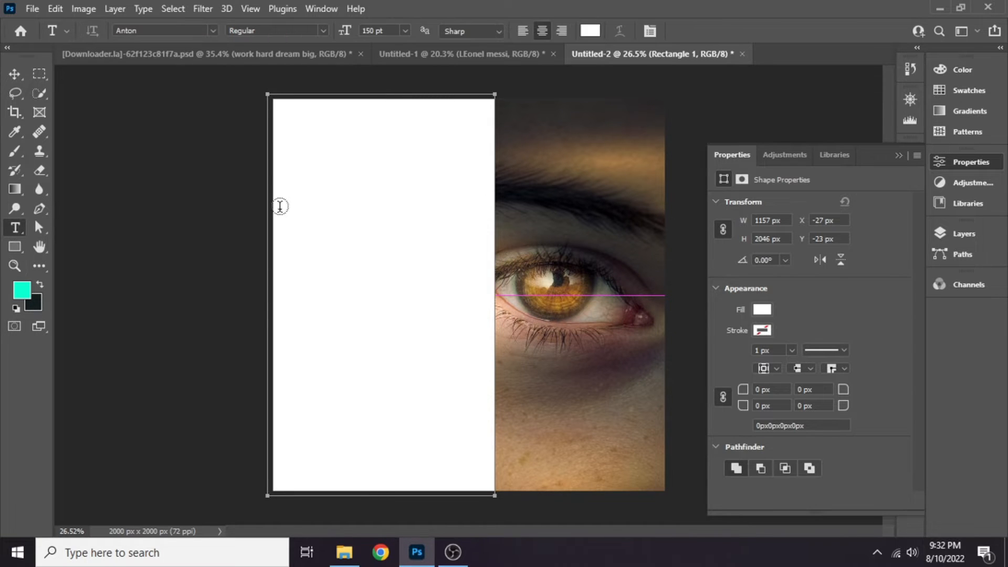
left_click(289, 148)
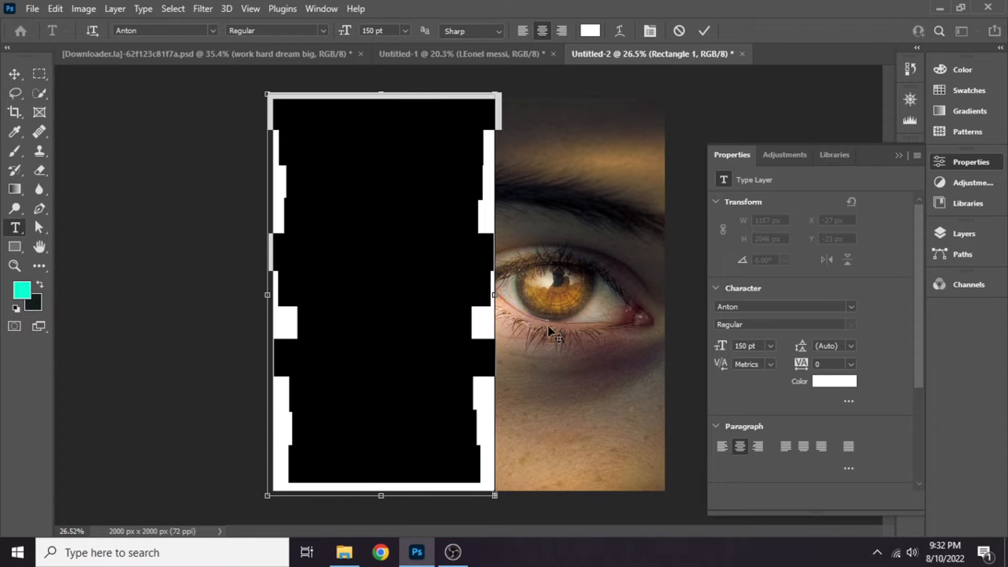
left_click(589, 30)
type("000000")
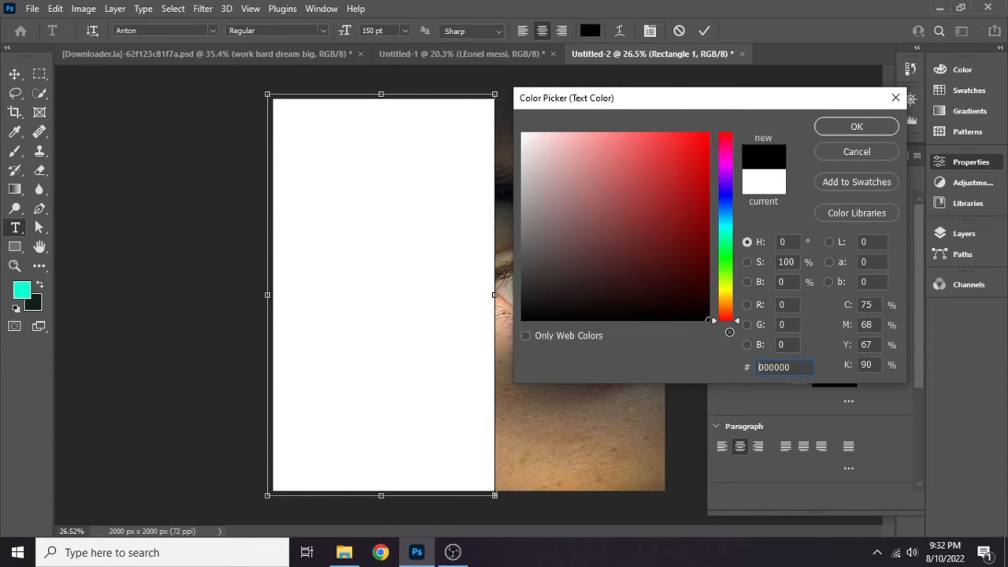
left_click(835, 126)
key("BackSpace")
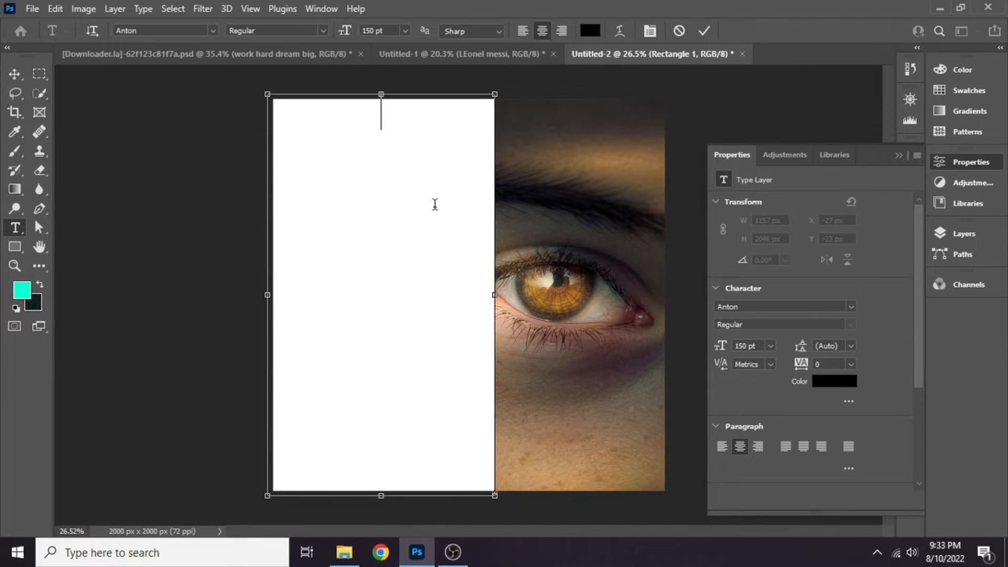
left_click(523, 32)
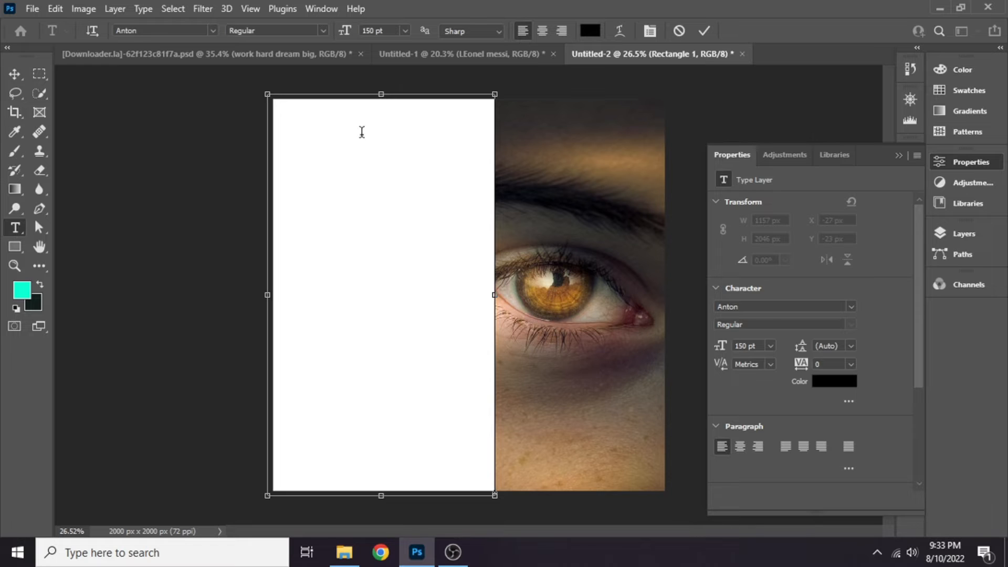
Enter the text "WORK HARD DREAM BIG" in the text box.
type("WORK HA")
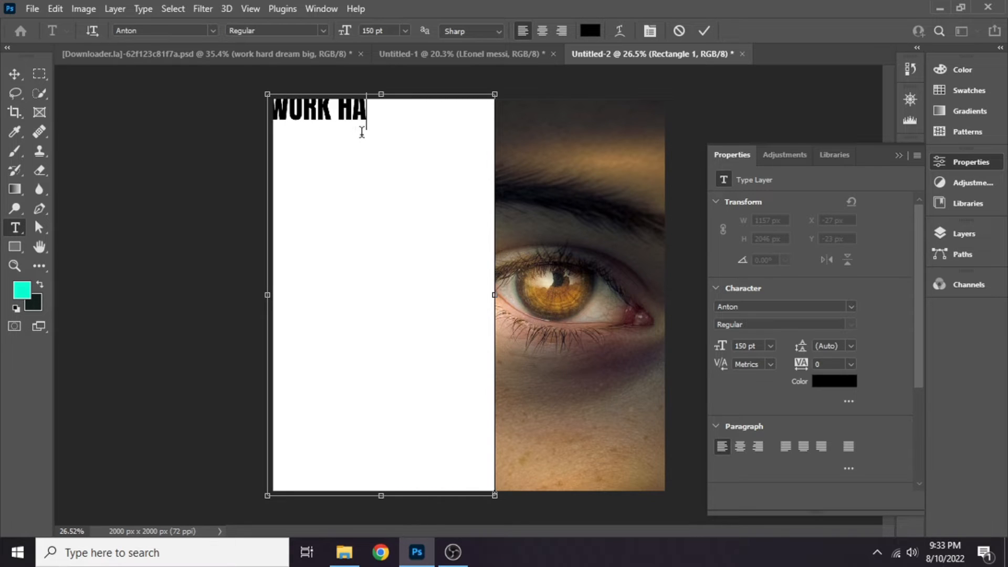
type("RDBRE")
key("BackSpace")
key("BackSpace")
key("BackSpace")
type("DREAM ")
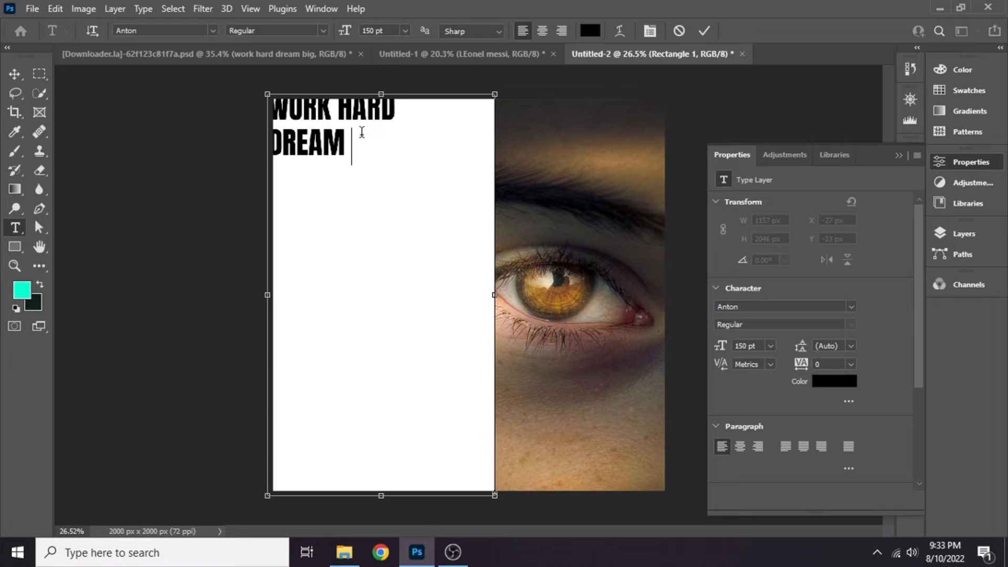
type("BIG")
Shrink the text box around the words, move it to the middle of the white rectangle and enlarge the text.
left_click_drag(493, 496, 408, 228)
key("ctrl+z")
left_click_drag(389, 193, 431, 329)
left_click_drag(432, 287, 293, 202)
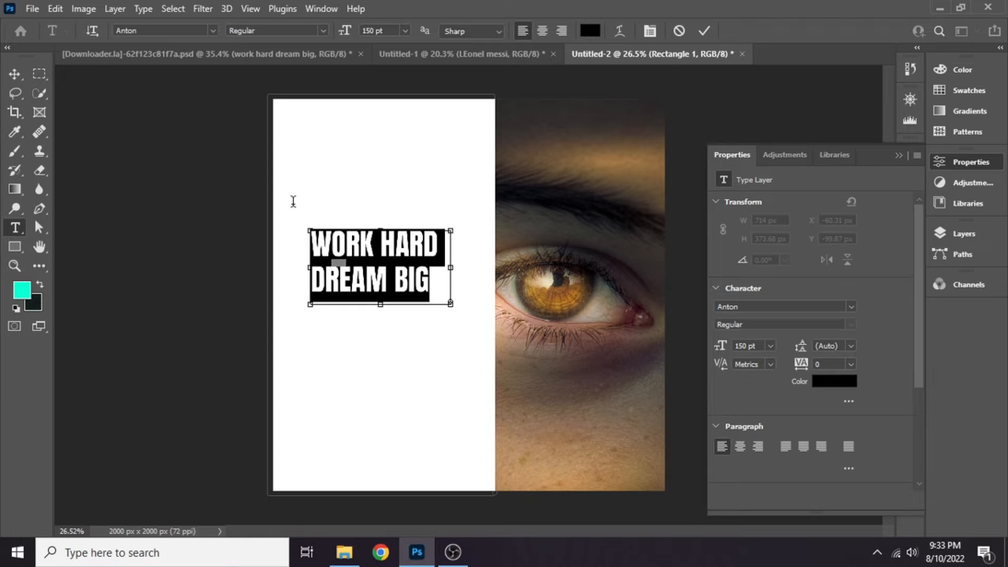
key("ctrl+t")
left_click_drag(453, 308, 554, 423)
left_click_drag(445, 450, 411, 425)
Put each word on its own line and scale the text up to about 389 pt, fitting the text box to it.
left_click(403, 239)
key("Return")
left_click_drag(519, 204, 635, 135)
left_click(422, 363)
key("Return")
left_click_drag(456, 397, 457, 491)
left_click_drag(634, 492, 495, 492)
left_click_drag(495, 136, 508, 129)
Right-align all the text and move it inside the right edge of the white rectangle.
key("ctrl+a")
left_click(564, 31)
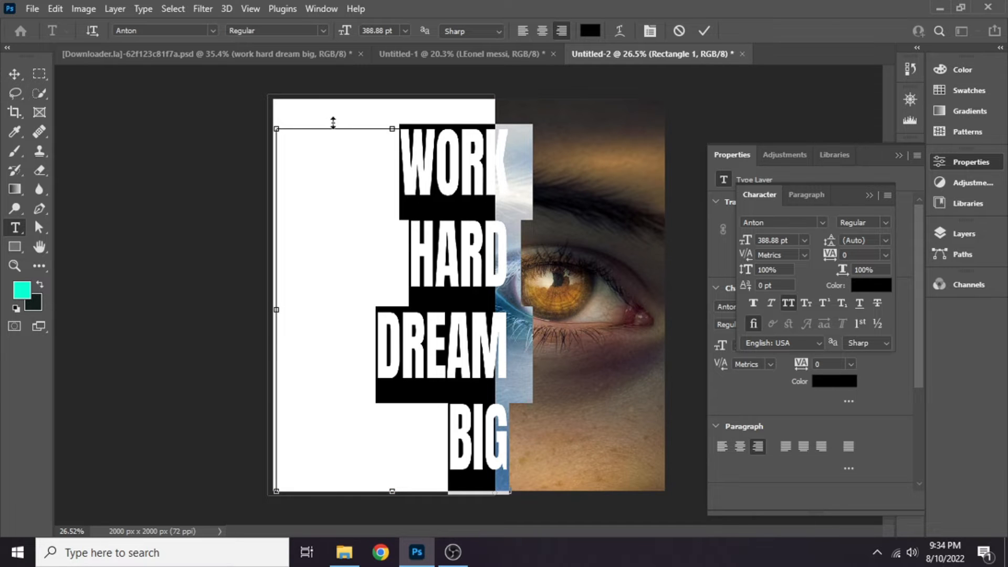
left_click_drag(396, 519, 364, 513)
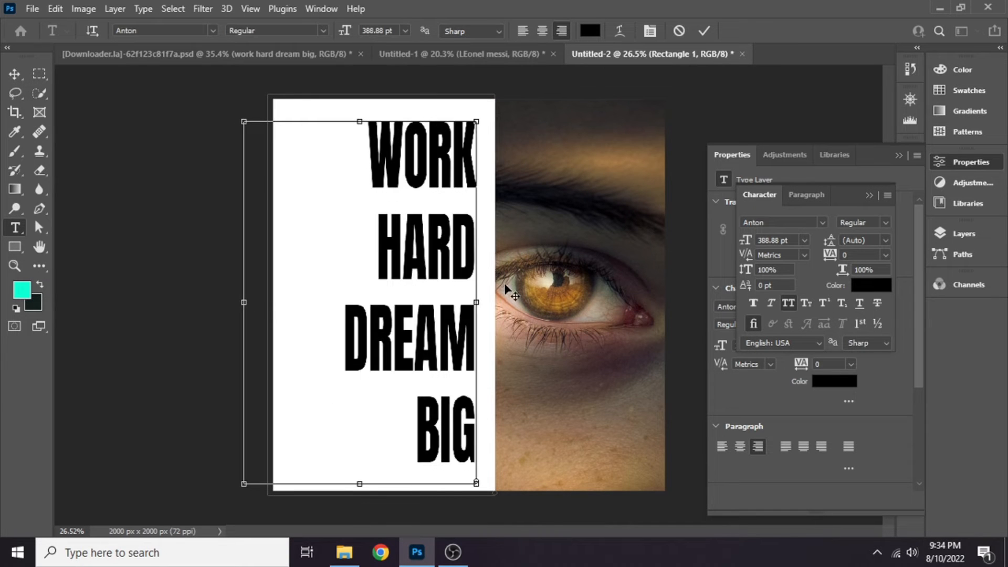
left_click_drag(303, 525, 315, 522)
Change the text's font to LEMON MILK Bold and scale it up to about 394 pt.
key("ctrl+a")
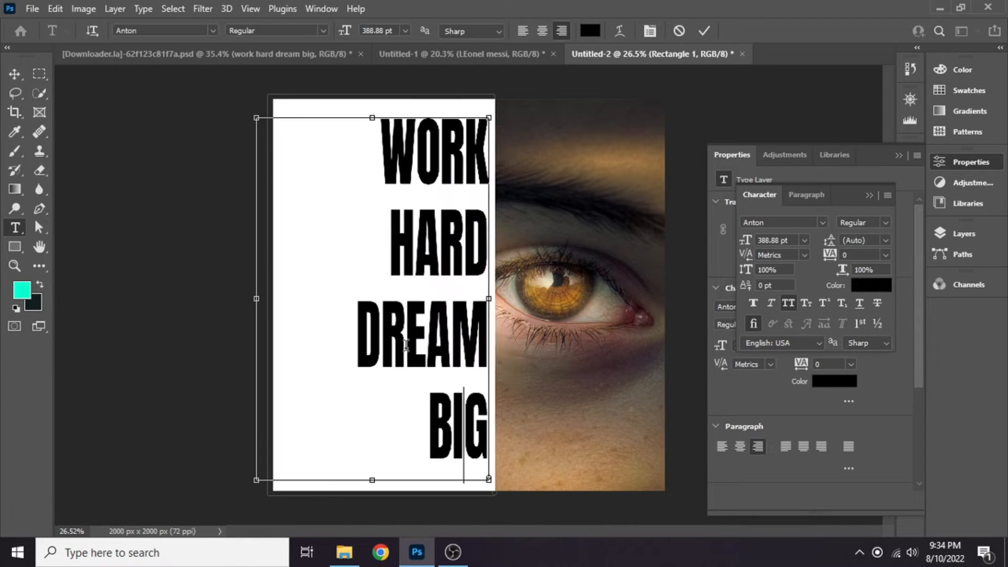
left_click(203, 31)
type("lemon")
left_click(169, 96)
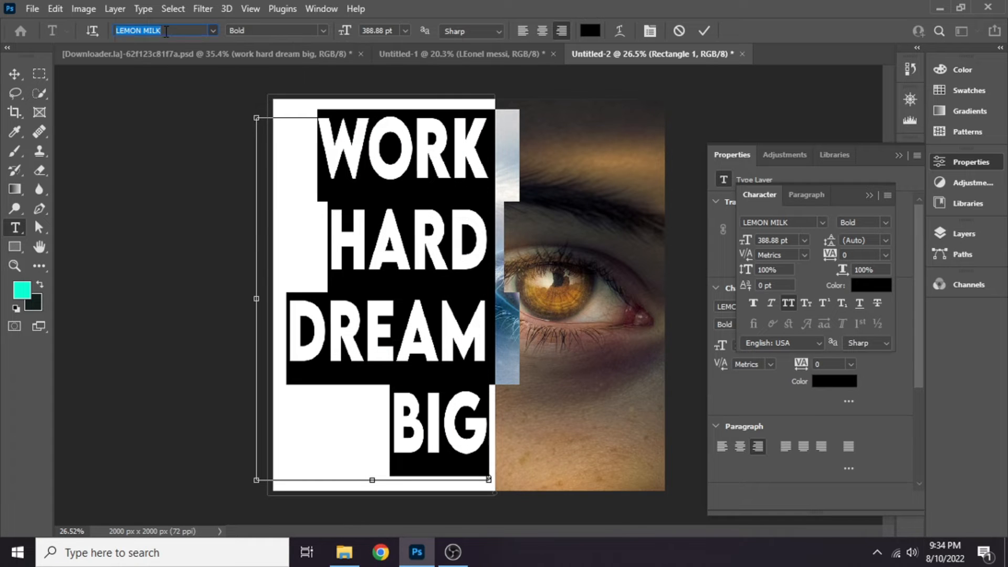
left_click_drag(257, 118, 230, 108)
Tighten the leading of the four text lines to 348 pt and commit the text.
key("ctrl+t")
key("ctrl+t")
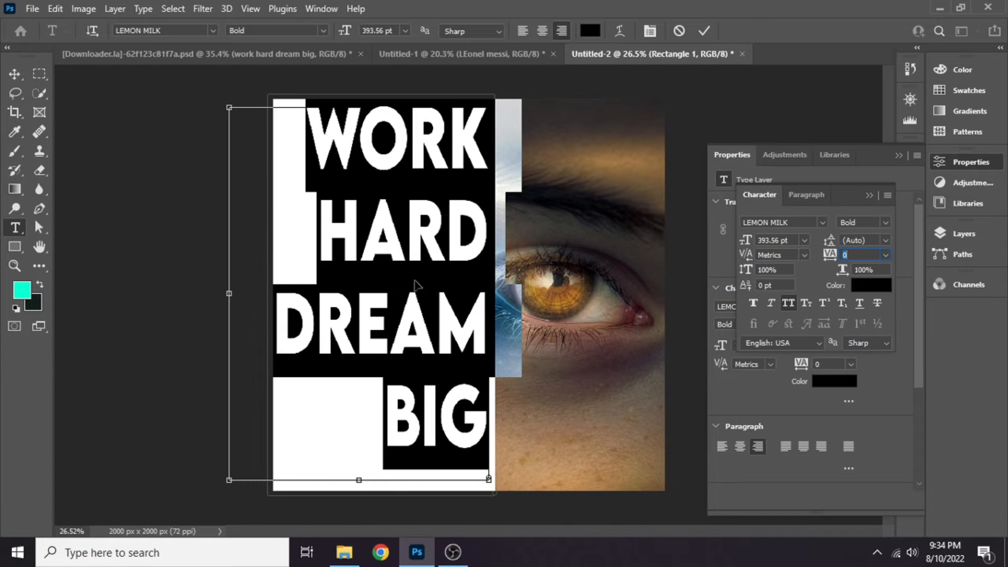
left_click_drag(465, 431, 216, 133)
left_click_drag(831, 247, 819, 244)
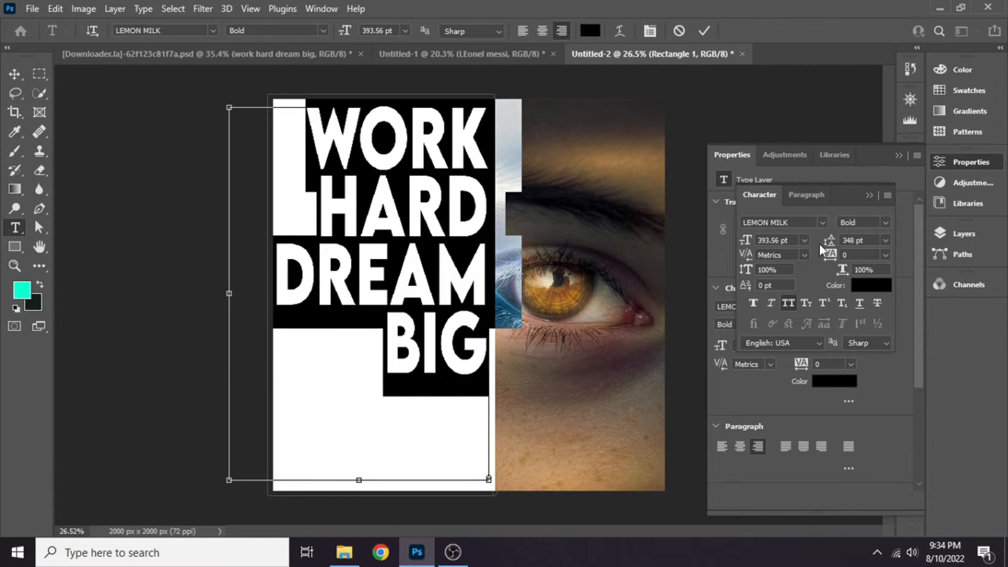
left_click(430, 467)
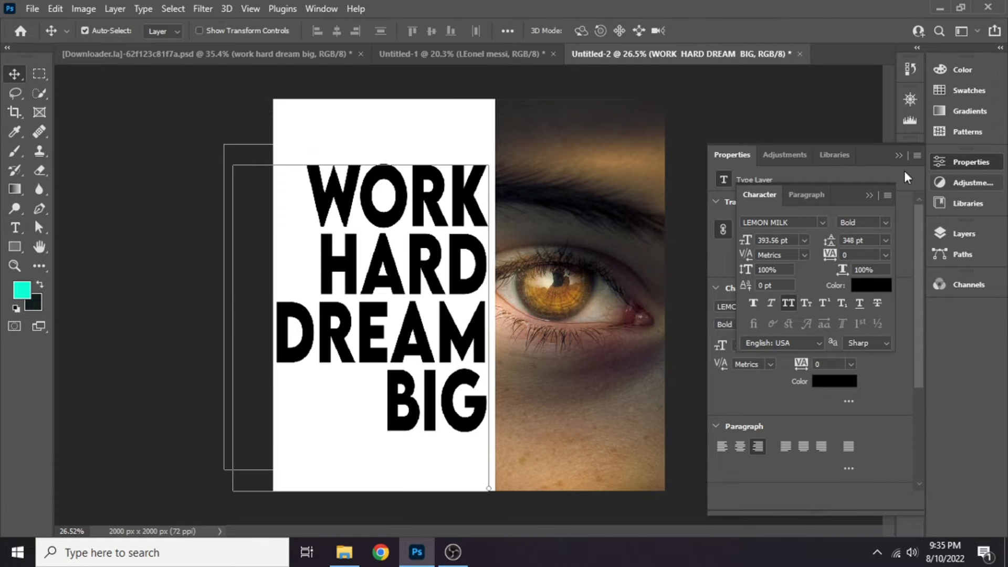
left_click(869, 196)
Nudge the eye photo slightly up and shift the text layer right, close against the edge of the white rectangle.
left_click(294, 173)
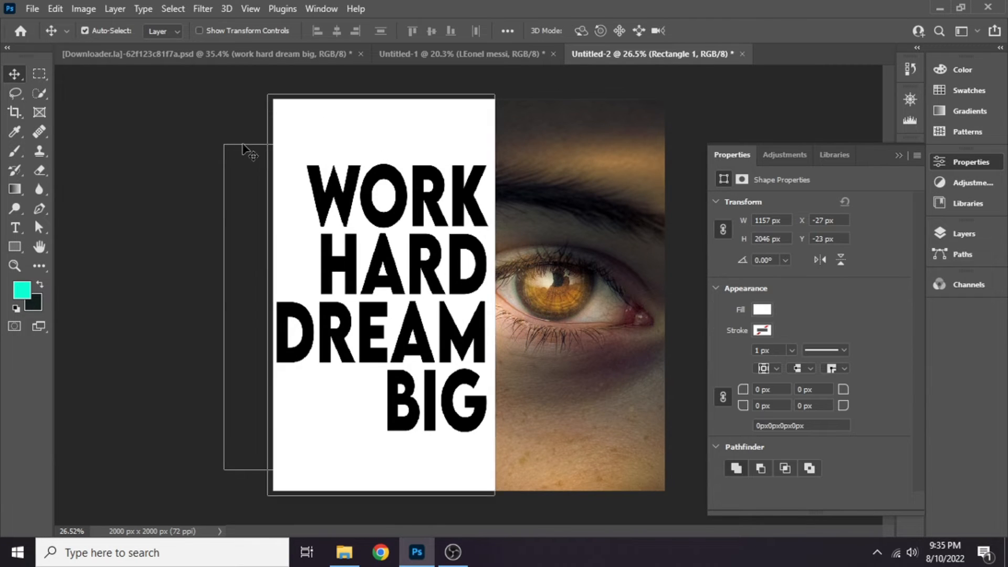
left_click_drag(567, 245, 559, 240)
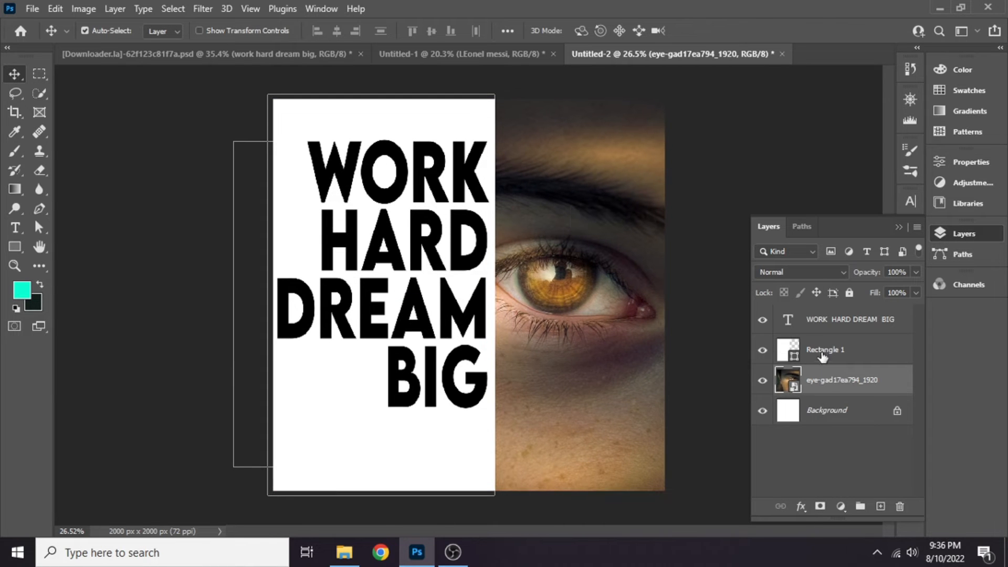
left_click(823, 353)
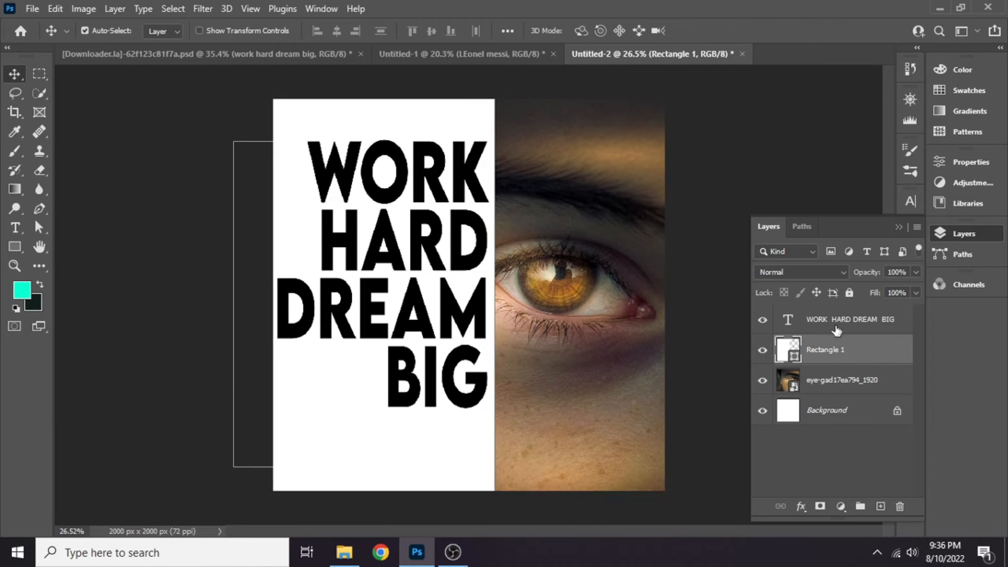
left_click(836, 330)
left_click_drag(387, 314, 392, 322)
Draw a second rectangle about 2381 × 1738 px from beyond the canvas's left side across the eye, with no fill.
key("u")
left_click_drag(142, 125, 609, 465)
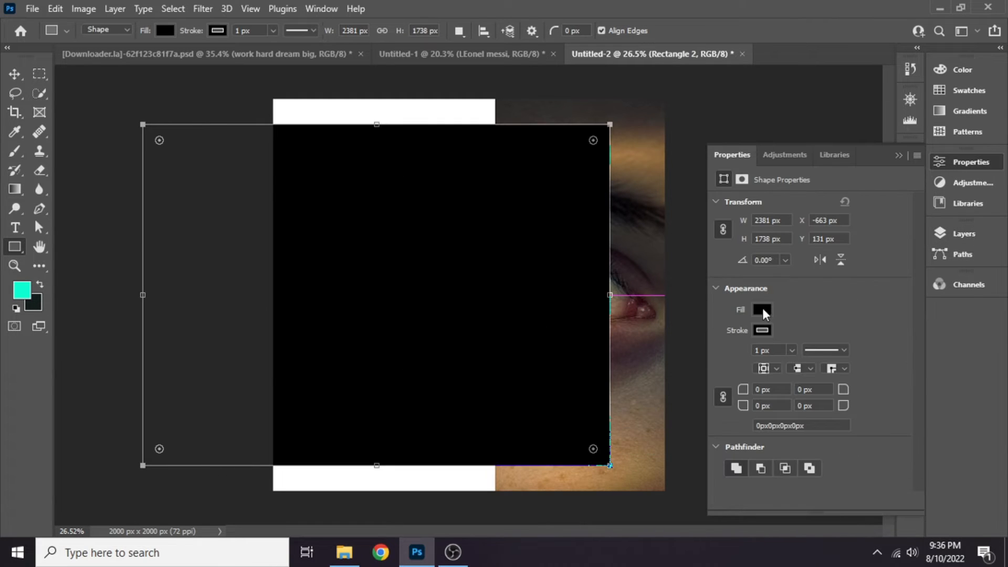
left_click(763, 311)
left_click(735, 315)
left_click(745, 295)
Give the unfilled rectangle a thicker white stroke and deselect it.
left_click(759, 331)
left_click(728, 365)
left_click(746, 297)
left_click(792, 351)
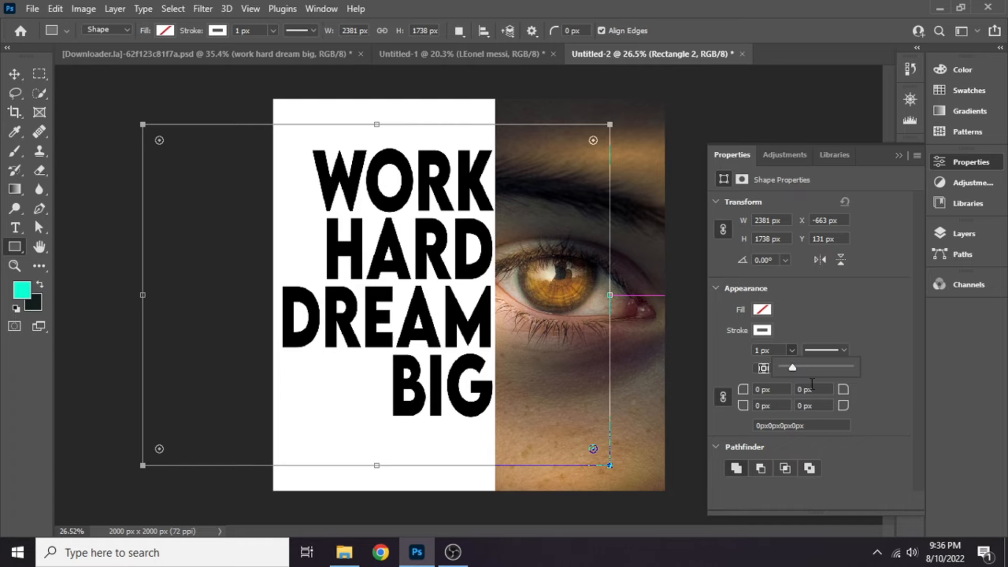
left_click_drag(798, 369, 800, 369)
left_click(15, 75)
left_click(575, 471)
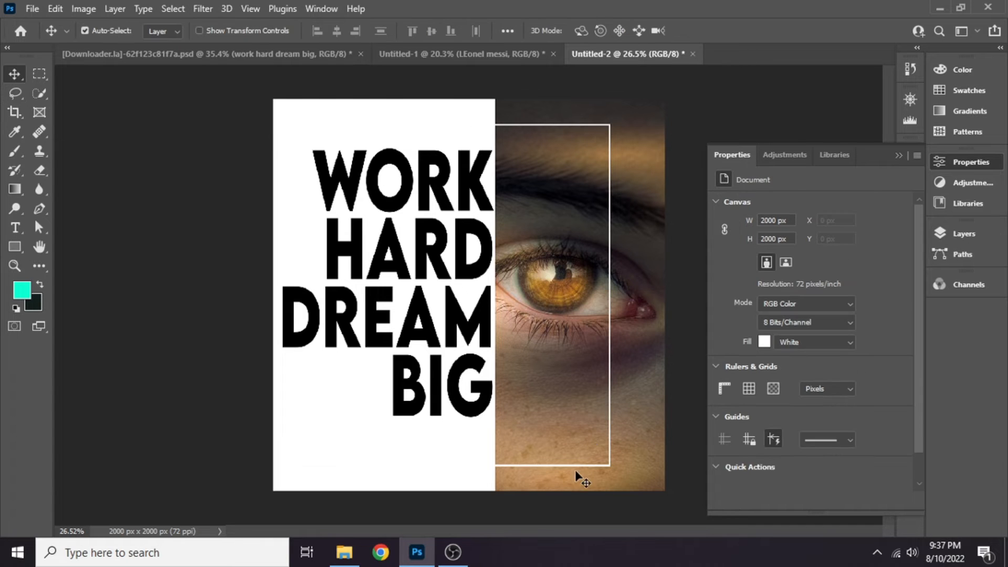
Set the text layer's fill opacity to 0% and enable its knockout in the blending options.
double_click(421, 358)
left_click(964, 234)
left_click(825, 352)
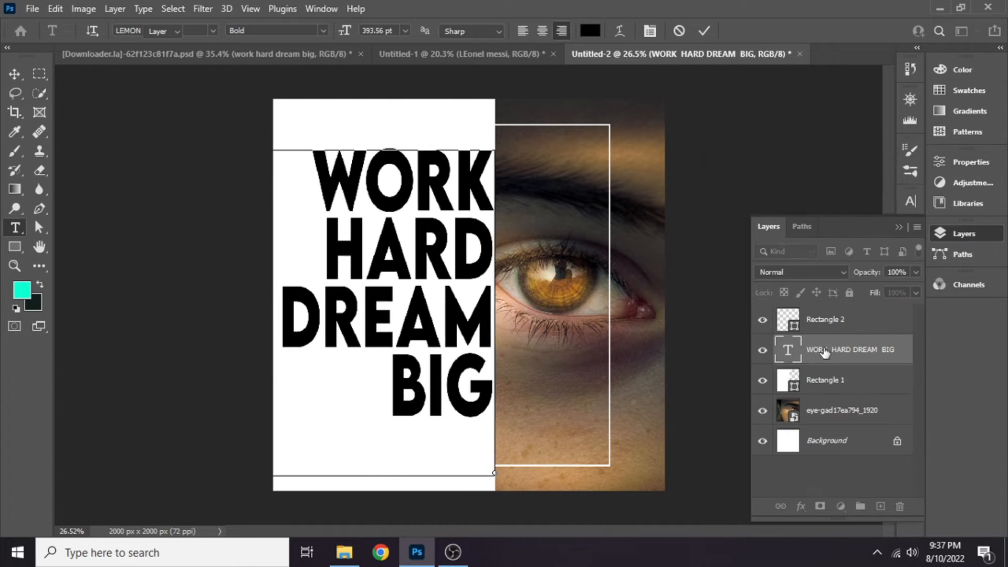
right_click(840, 352)
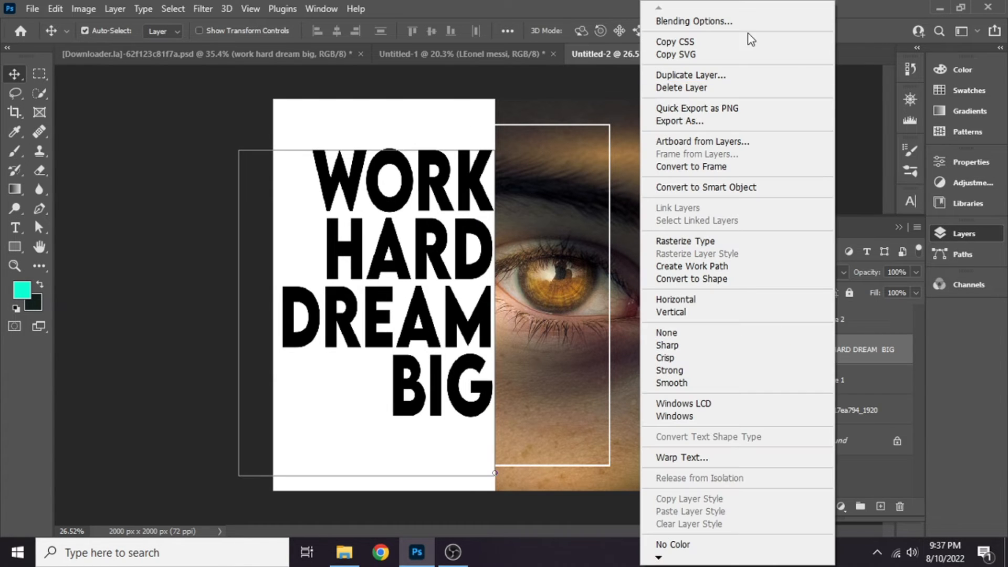
left_click(733, 20)
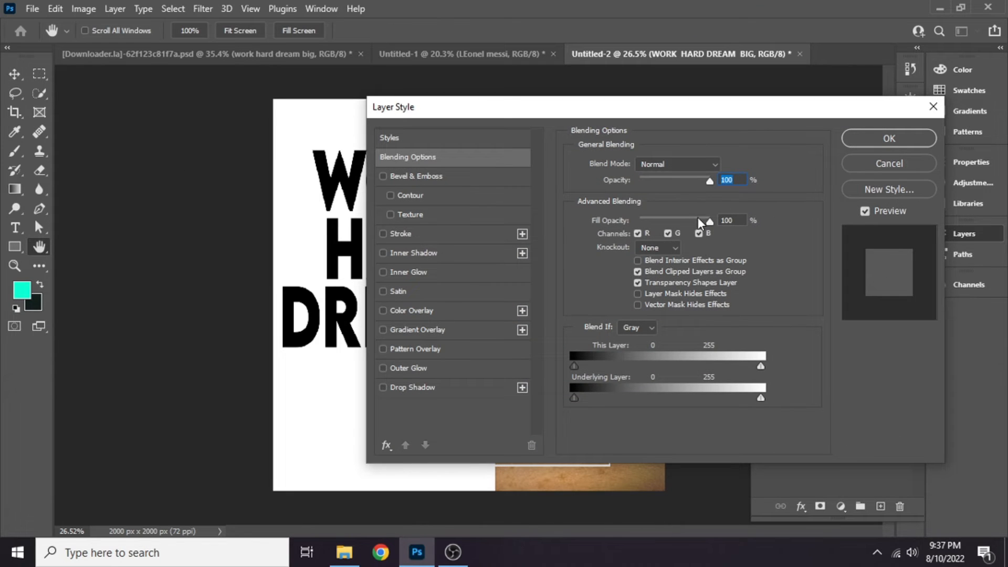
left_click_drag(710, 221, 485, 222)
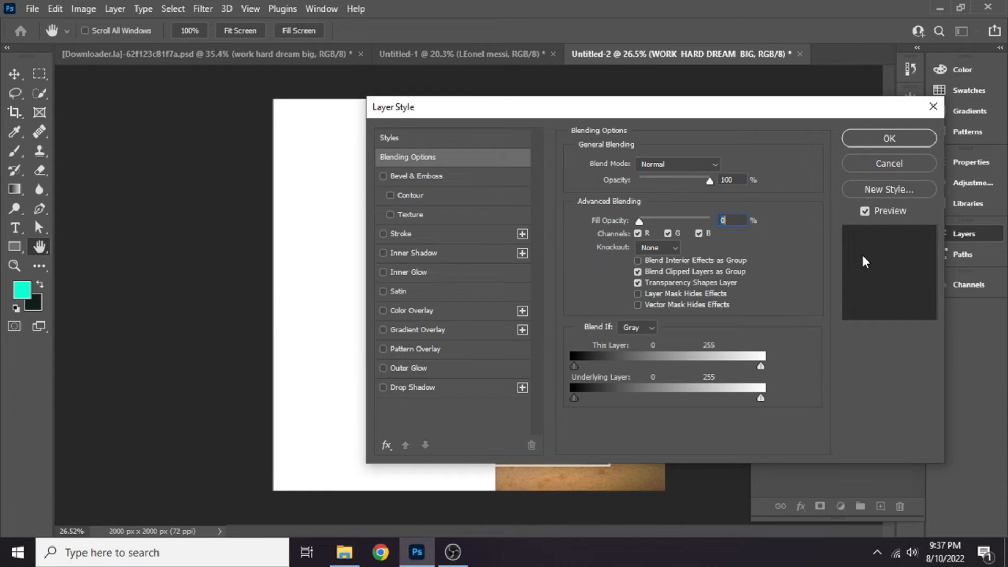
left_click(676, 248)
left_click(905, 140)
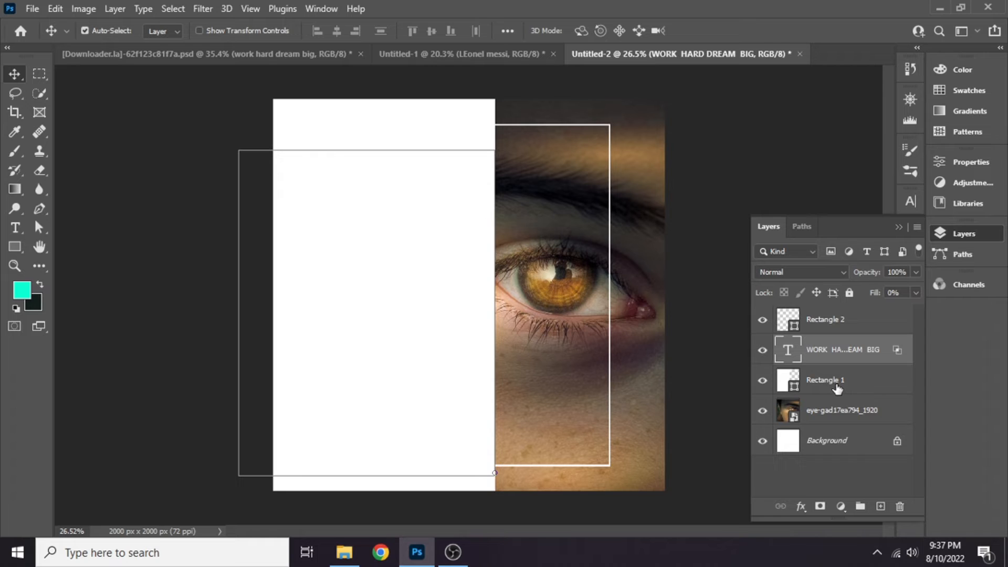
Group the text layer with Rectangle 1, nudge the text slightly down and deselect it.
key("ctrl")
left_click(844, 385, "ctrl")
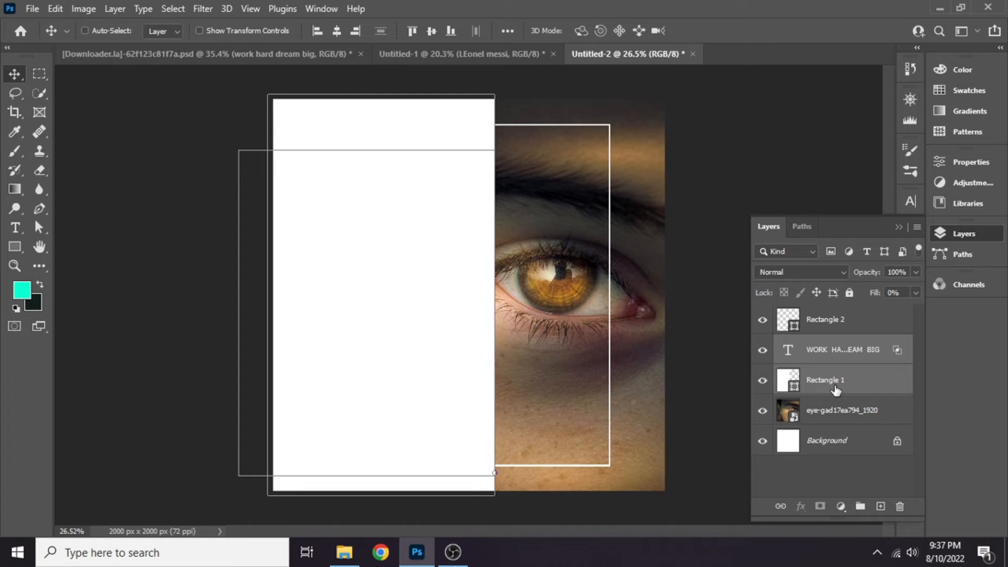
key("ctrl+g")
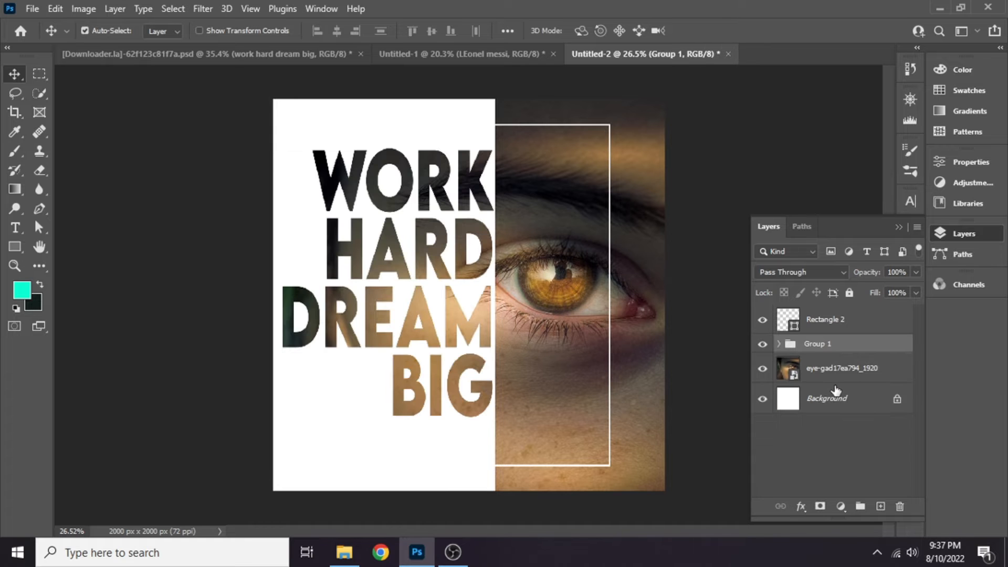
left_click(425, 405)
left_click(785, 89)
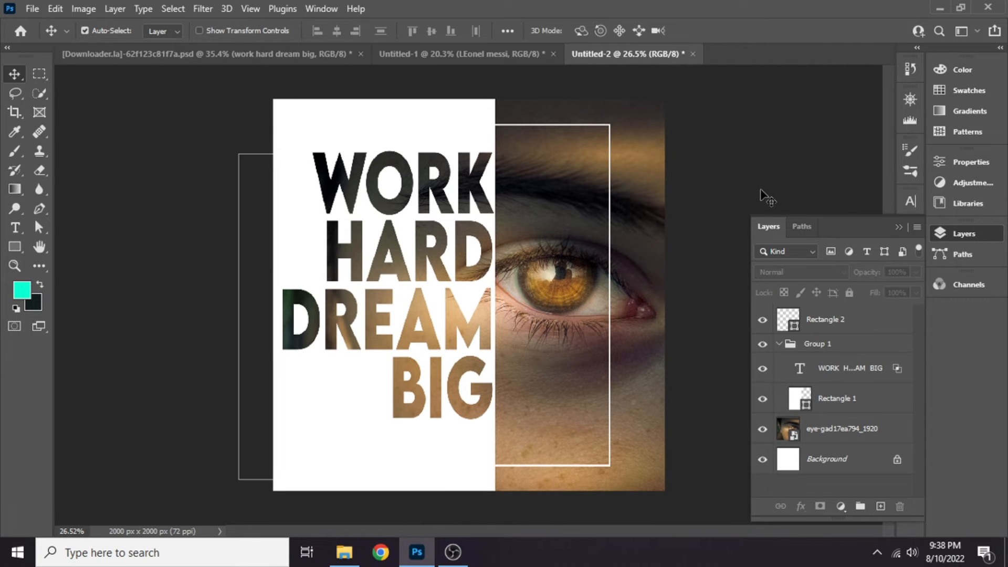
Recolor the unfilled rectangle's stroke pale yellow to match the text panel and deselect it.
key("Tab")
scroll(718, 226, "up", 3)
scroll(717, 226, "down", 2)
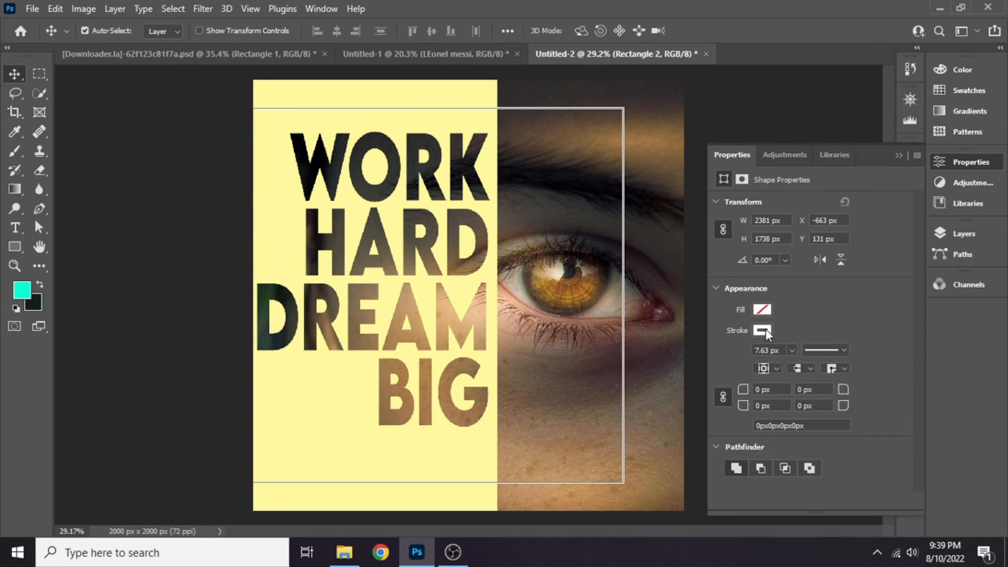
left_click(762, 331)
left_click(719, 374)
left_click(696, 337)
key("Tab")
scroll(659, 358, "up", 5)
scroll(659, 358, "down", 7)
key("Tab")
Scale the four-line text down slightly, leaving a small gap to the yellow panel's inner edge.
left_click_drag(431, 307, 434, 307)
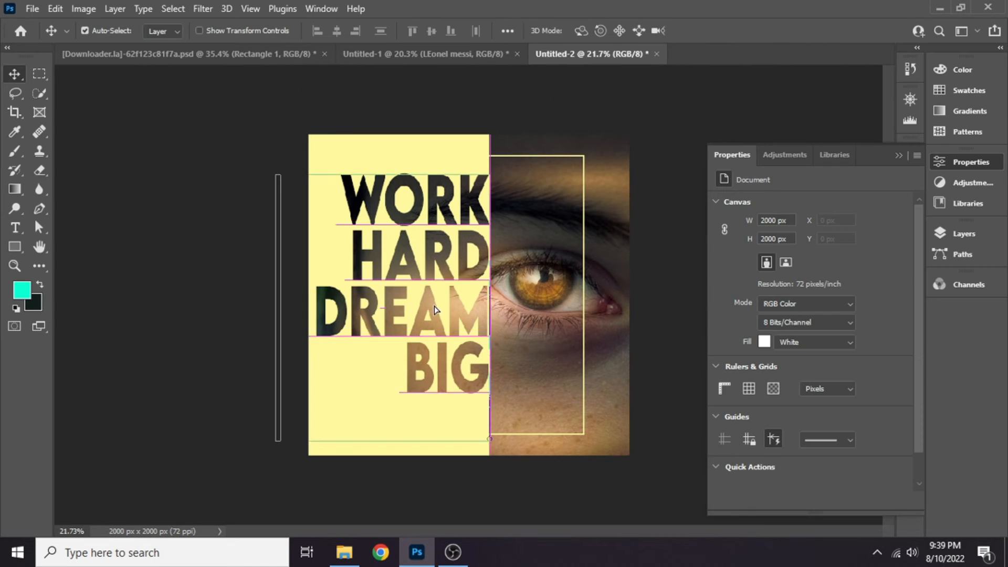
double_click(452, 233)
key("ctrl+t")
left_click(857, 240)
key("ctrl+Return")
key("ctrl+t")
left_click_drag(490, 442, 469, 415)
key("Return")
double_click(436, 300)
key("ctrl+Return")
key("v")
Examine the finished eye poster up close with the panels hidden, and collapse the open Properties and Character panels.
key("Tab")
key("Tab")
scroll(462, 293, "up", 4)
key("Tab")
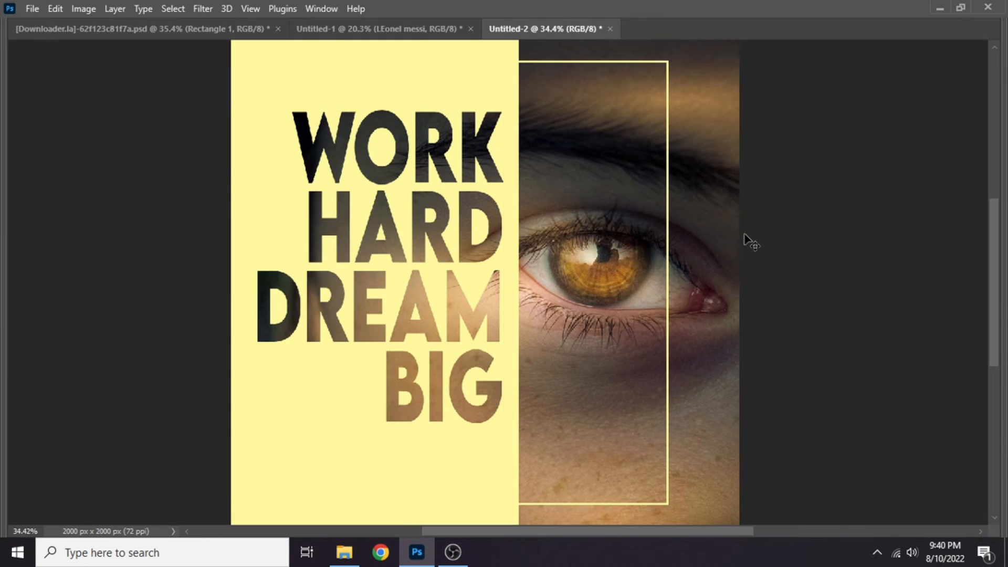
key("Tab")
scroll(598, 223, "down", 4)
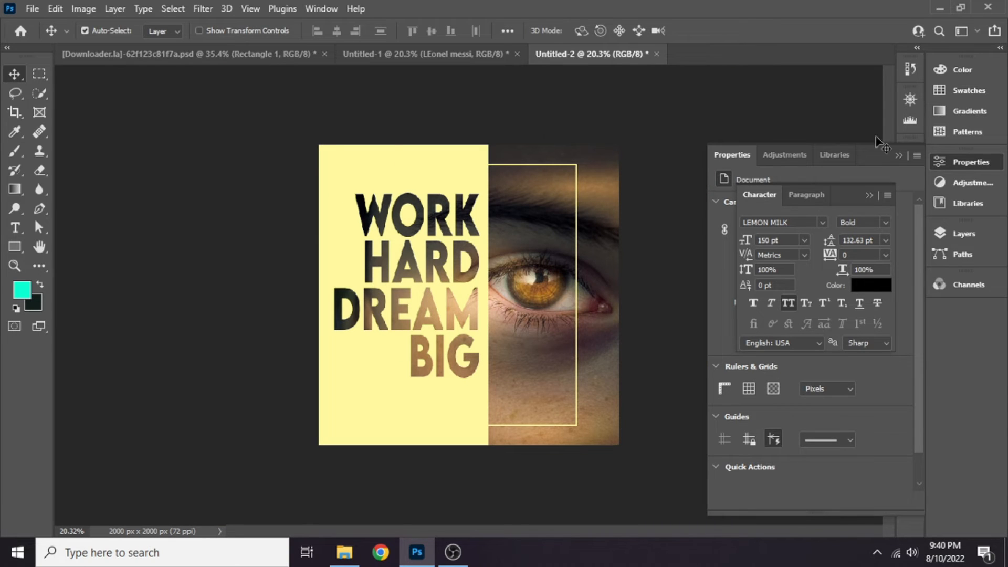
left_click(902, 155)
left_click(870, 196)
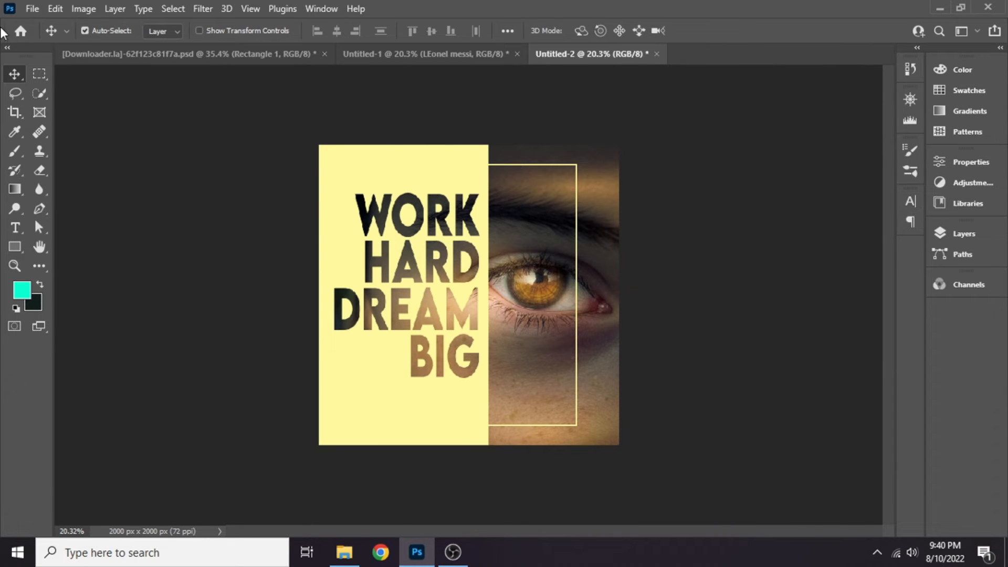
Create a new blank 2000 × 2000 px document.
left_click(32, 8)
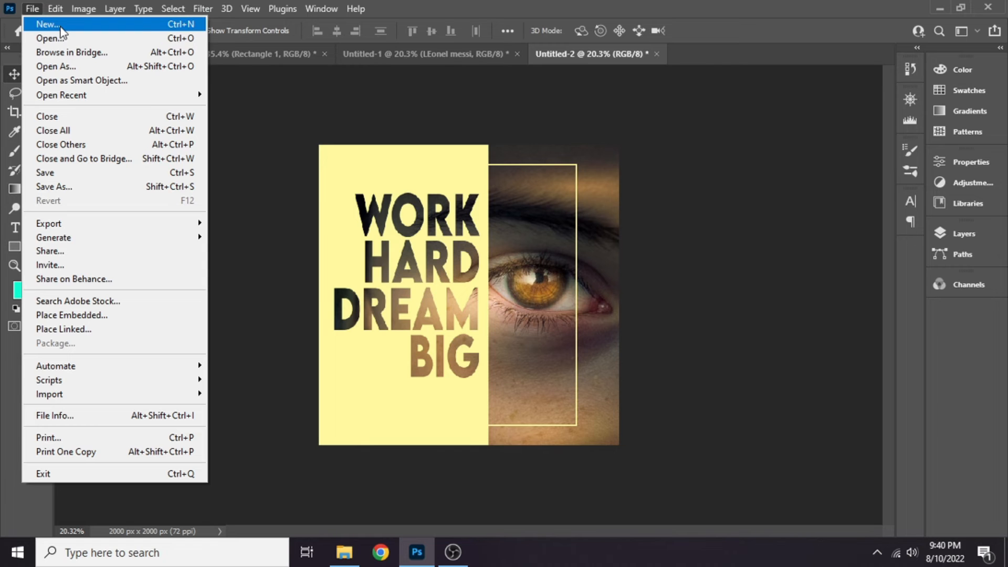
left_click(50, 24)
left_click(788, 500)
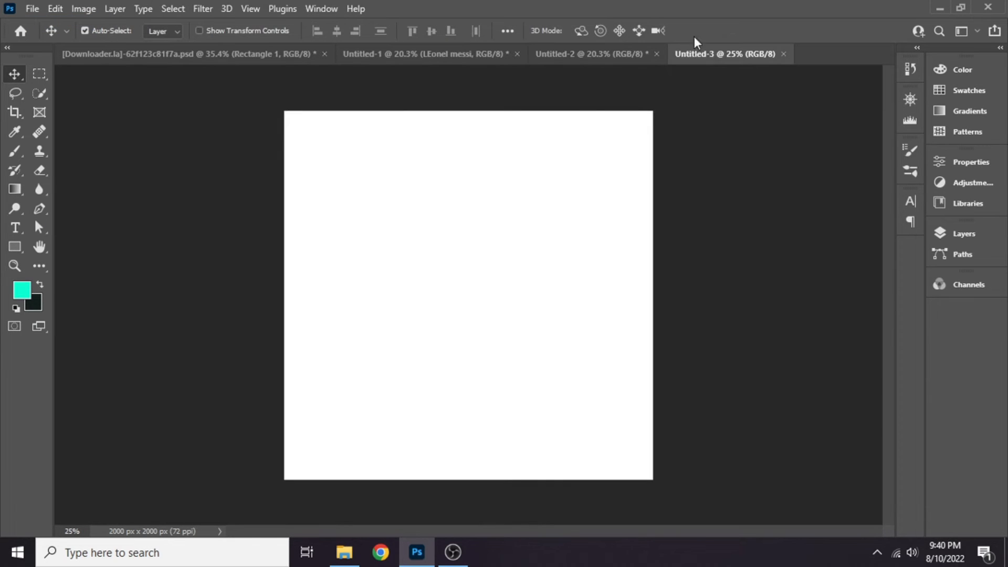
Place the LM10 photo from the Sample folder and scale it to about 268%, centered over the canvas.
left_click(344, 552)
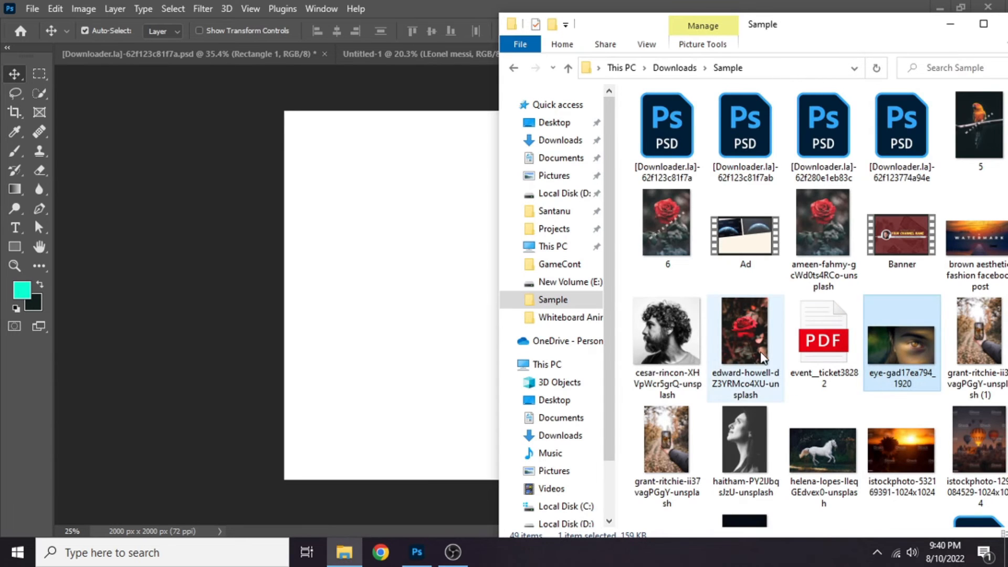
scroll(804, 393, "down", 5)
left_click_drag(826, 124, 443, 286)
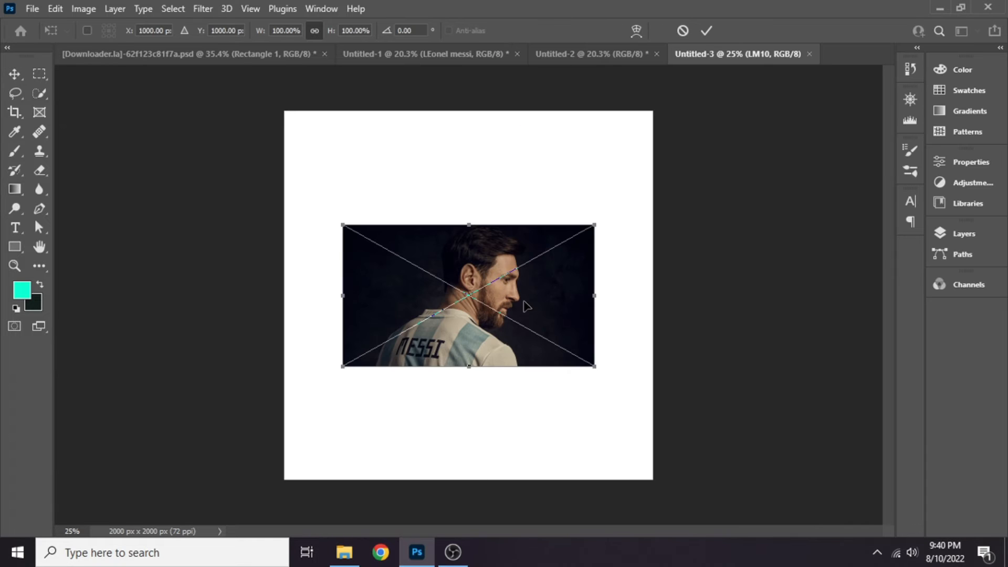
left_click_drag(344, 226, 133, 106)
left_click_drag(594, 367, 775, 547)
left_click_drag(594, 444, 590, 441)
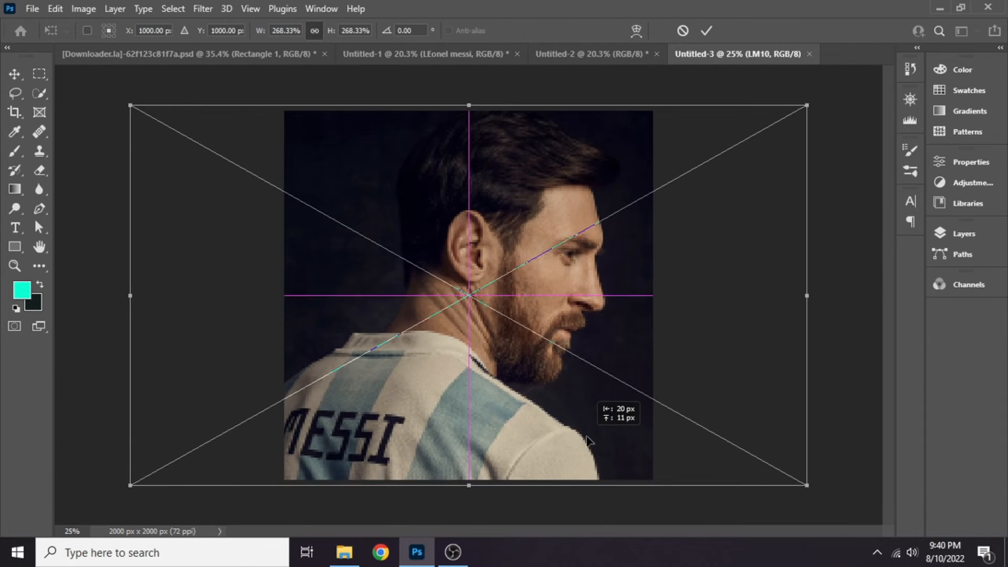
key("Return")
Draw a rectangle about 2332 × 2156 px covering the whole canvas and fill it with a pastel light blue.
left_click(15, 247)
left_click_drag(251, 98, 680, 495)
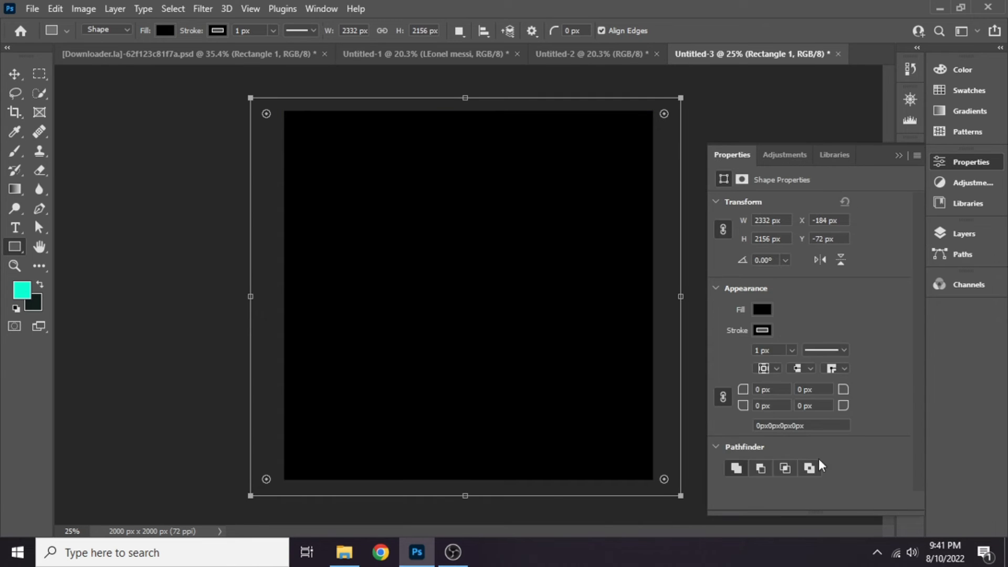
left_click(763, 309)
left_click(848, 481)
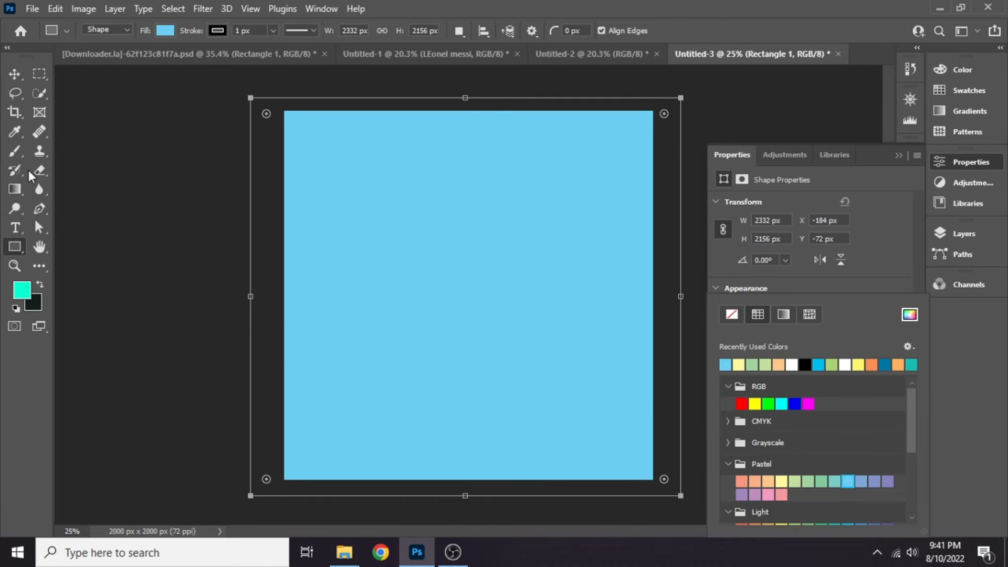
Add a white text layer in Anton at 150 pt reading "LEONEL MESSI" on two lines.
left_click(15, 228)
left_click(510, 311)
left_click(541, 363)
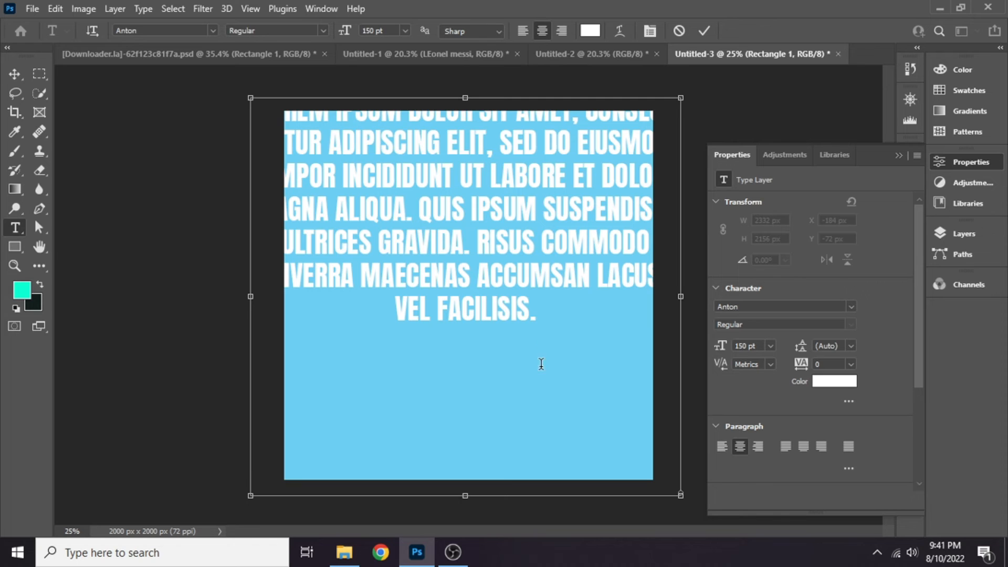
left_click(15, 74)
left_click_drag(493, 241, 503, 335)
double_click(538, 407)
key("BackSpace")
type("LEONEL")
key("Return")
type("MESSI")
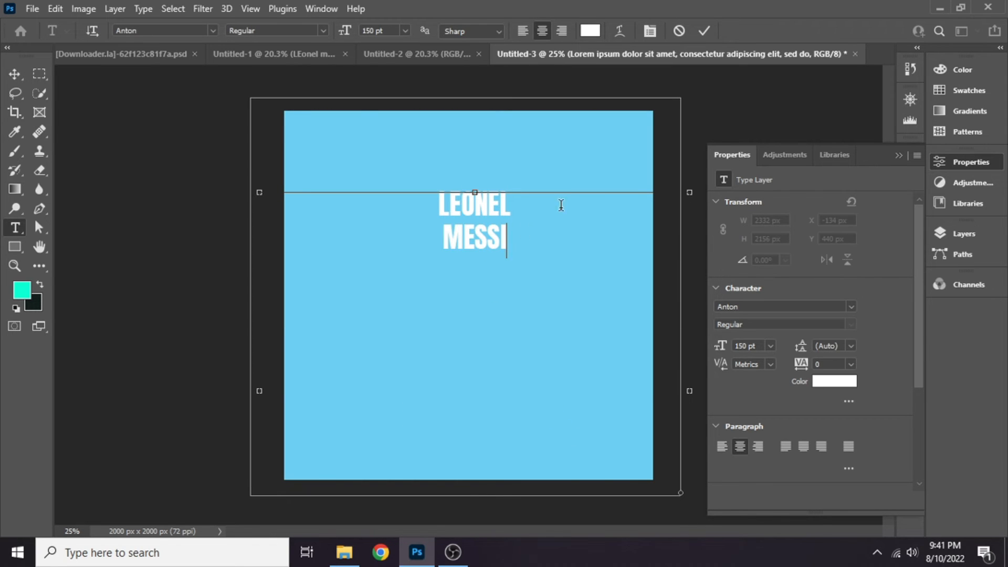
Widen the tracking of the word MESSI to 60 to match the width of LEONEL.
left_click_drag(517, 238, 446, 240)
left_click_drag(798, 366, 802, 366)
left_click_drag(581, 278, 417, 190)
left_click(539, 251)
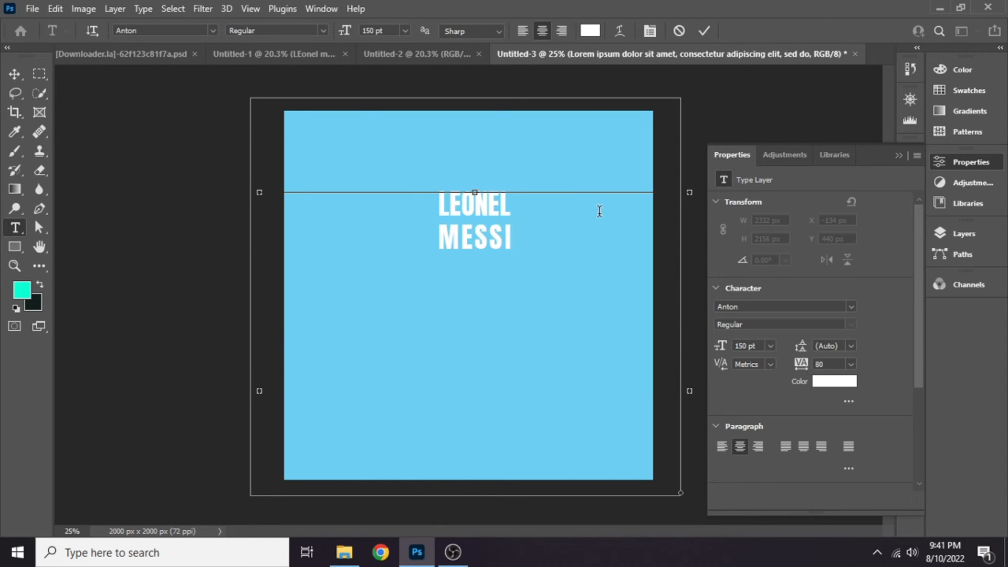
key("shift+Home")
left_click_drag(800, 367, 799, 368)
left_click(532, 240)
left_click_drag(533, 240, 444, 204)
left_click(613, 435)
Shrink the text box around the two words to about 586 × 391 px.
left_click_drag(689, 193, 553, 166)
scroll(617, 337, "down", 1)
scroll(615, 332, "down", 2)
left_click_drag(532, 516, 556, 295)
left_click_drag(488, 330, 569, 406)
scroll(538, 376, "up", 4)
left_click_drag(658, 370, 420, 307)
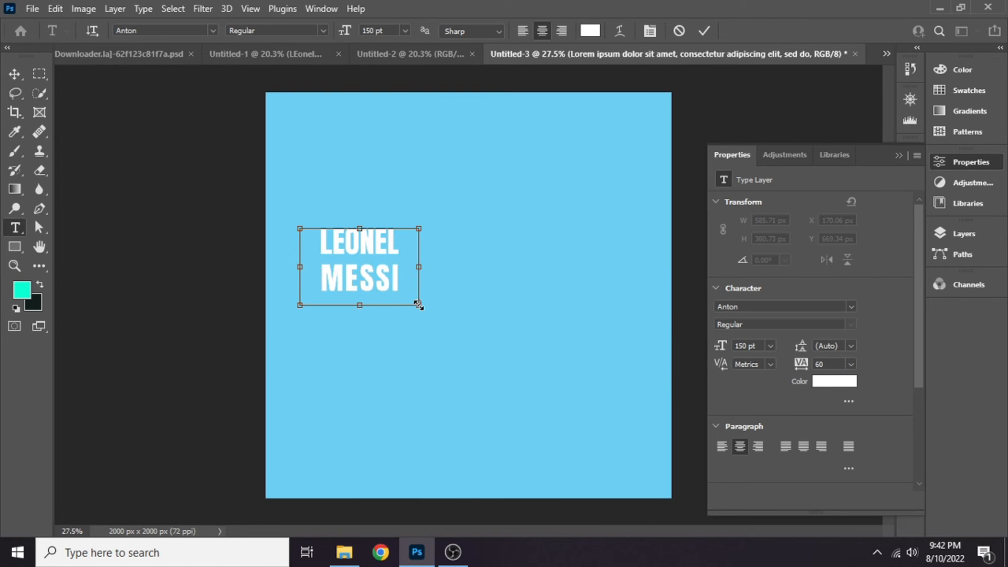
Enlarge the LEONEL MESSI text so it spans most of the blue canvas.
left_click_drag(431, 349, 541, 380)
key("ctrl+t")
left_click_drag(529, 338, 595, 426)
left_click_drag(502, 378, 336, 235)
left_click_drag(431, 282, 599, 424)
scroll(600, 424, "down", 7)
left_click_drag(507, 430, 529, 430)
left_click_drag(543, 341, 398, 341)
left_click(482, 426)
left_click_drag(490, 438, 415, 469)
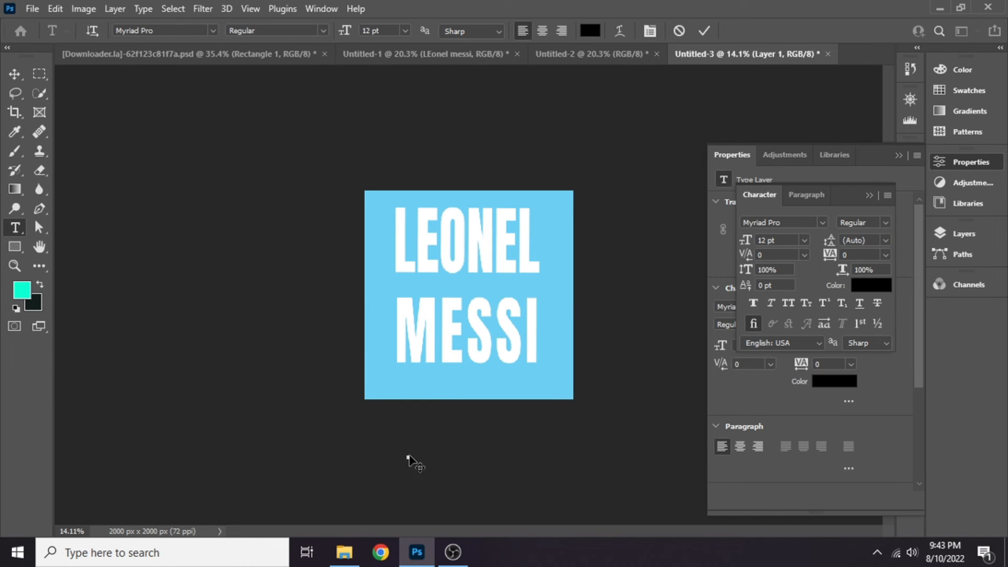
scroll(408, 461, "up", 4)
left_click(966, 162)
left_click(966, 162)
key("ctrl+t")
left_click(869, 195)
Reposition the LEONEL MESSI text so it sits roughly centered across the canvas.
left_click(14, 74)
left_click_drag(531, 320, 551, 354)
left_click_drag(369, 168, 484, 204)
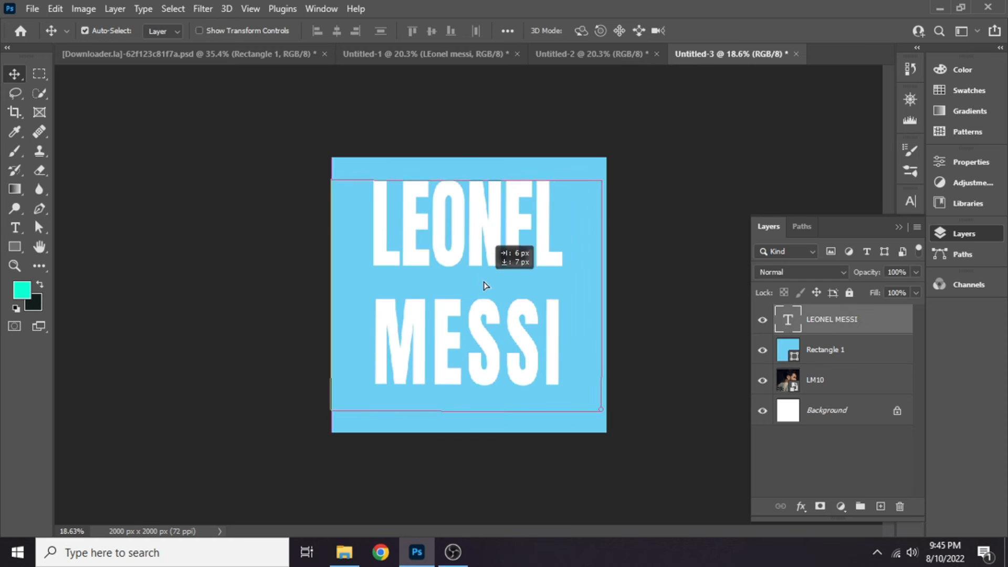
Draw a rectangle about 1830 × 1851 px just inside the canvas edges and remove its fill.
key("u")
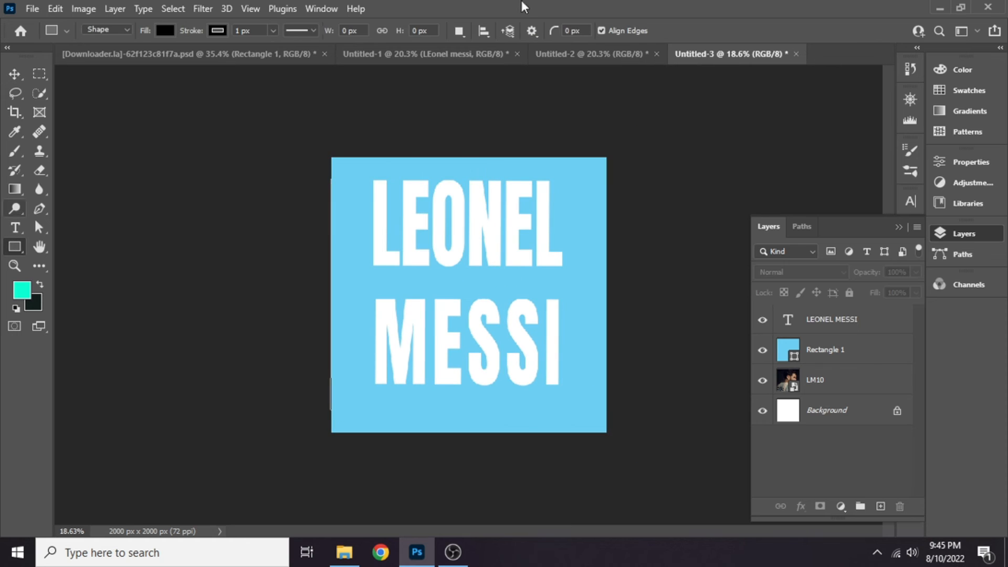
left_click_drag(343, 166, 594, 420)
left_click(764, 309)
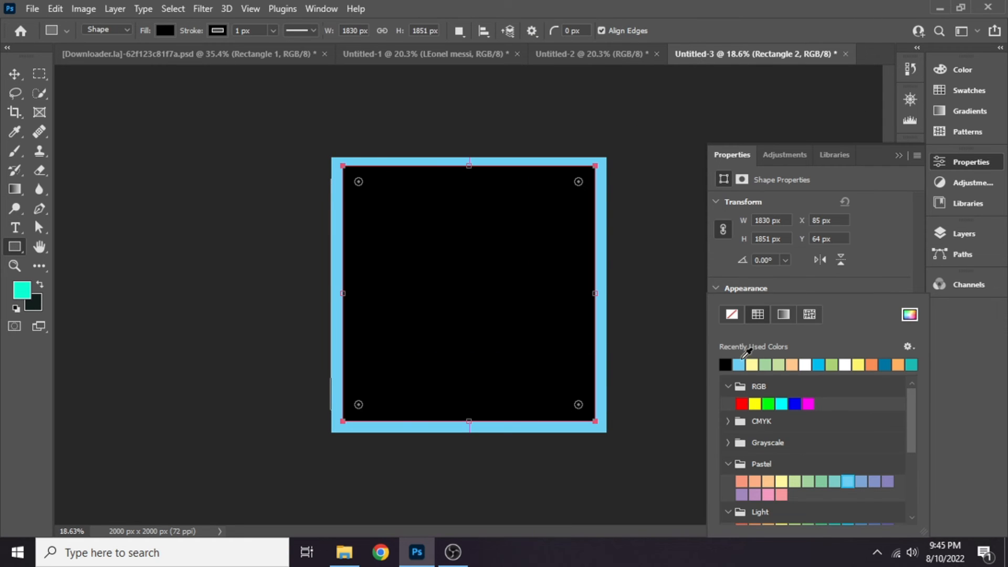
left_click(734, 314)
left_click(749, 287)
left_click(748, 286)
Give the unfilled frame rectangle a black stroke about 8.28 px wide and deselect it.
left_click(761, 332)
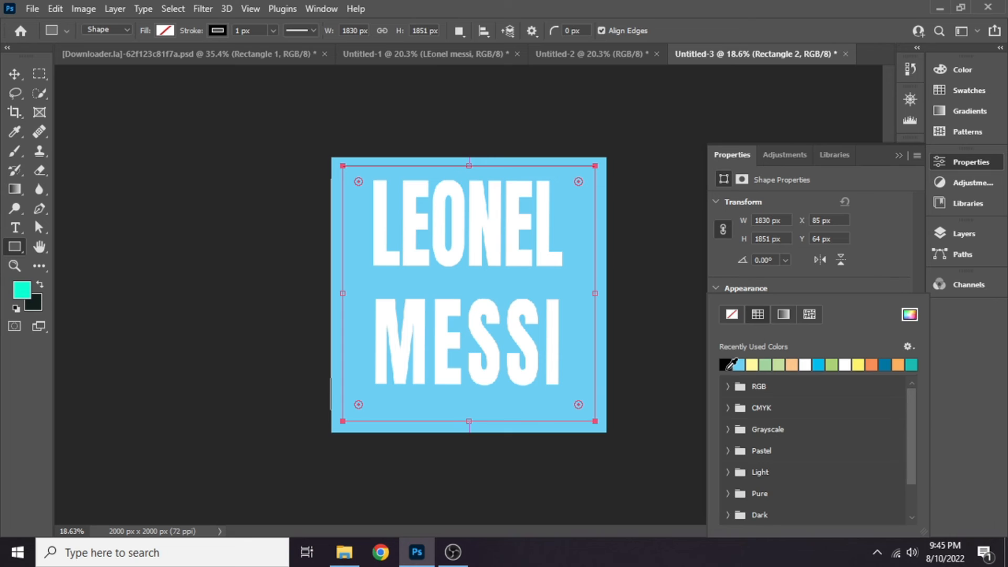
left_click(742, 290)
left_click_drag(795, 370, 801, 369)
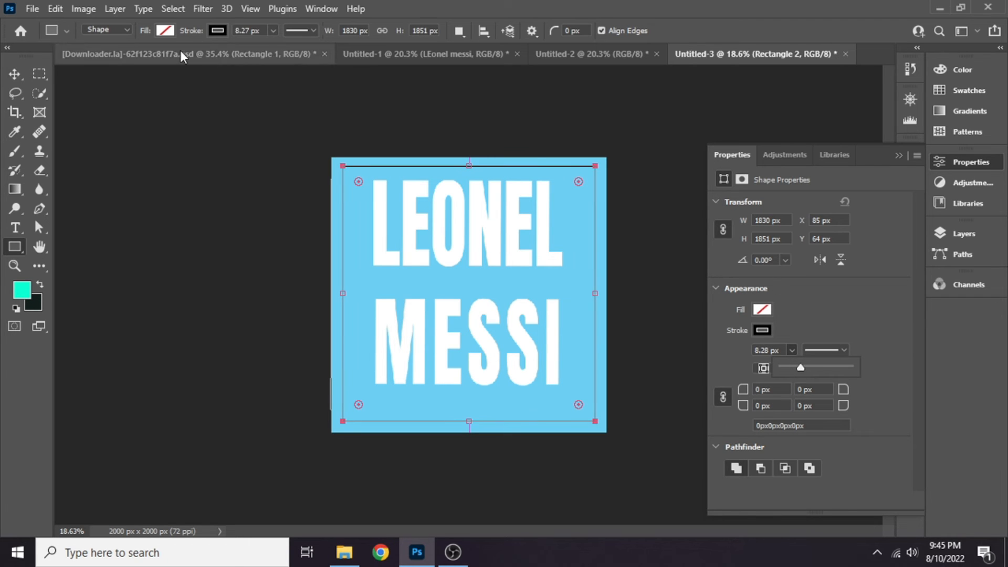
left_click(14, 74)
left_click(186, 232)
Set the LEONEL MESSI layer's fill opacity to 0% and enable its knockout in the blending options.
scroll(488, 328, "up", 4)
left_click_drag(368, 189, 430, 207)
right_click(840, 349)
left_click(803, 19)
left_click_drag(709, 221, 571, 232)
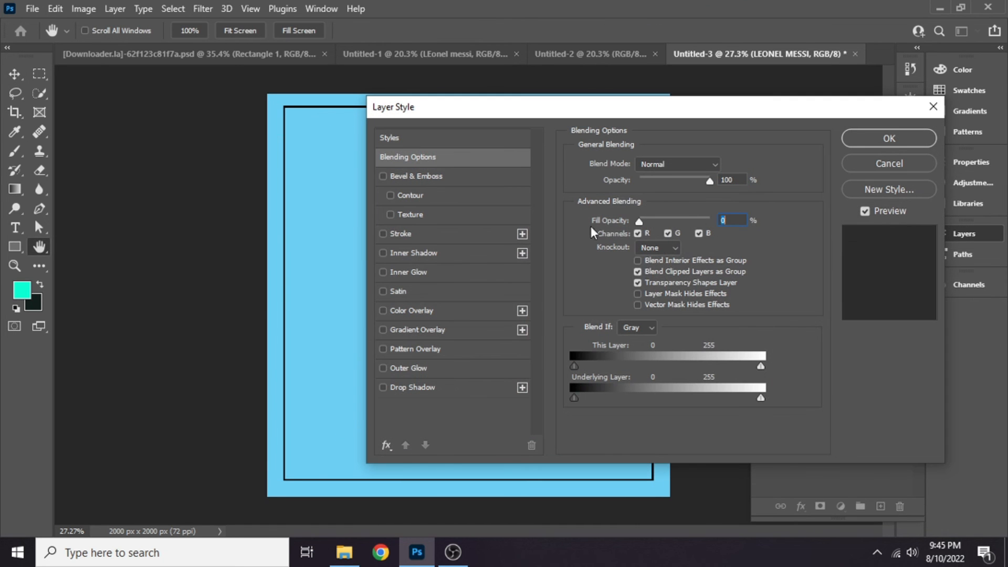
left_click(678, 248)
left_click(674, 271)
left_click(902, 139)
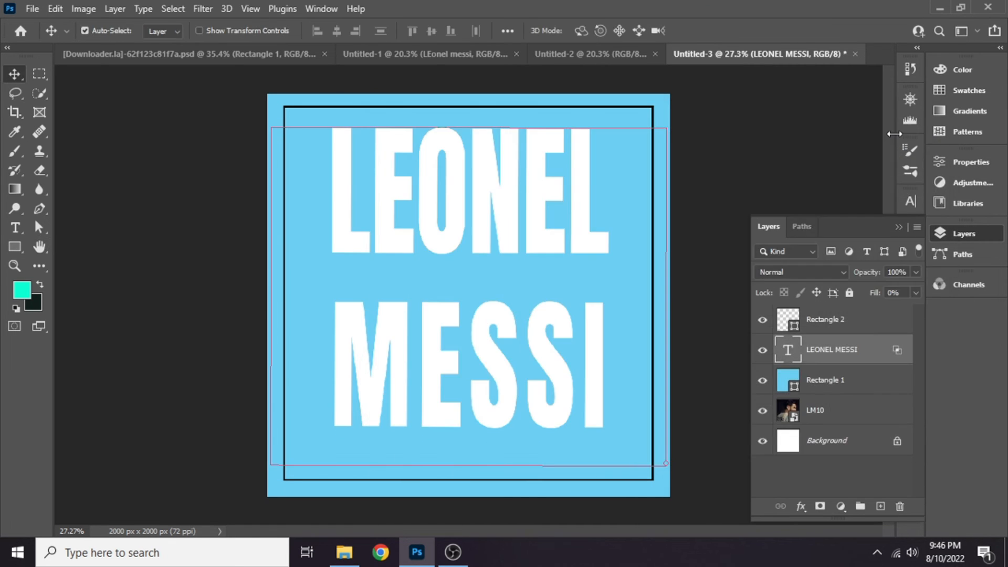
Group the LEONEL MESSI layer with the blue Rectangle 1 and move the text slightly down.
left_click(850, 385, "ctrl")
right_click(850, 385)
left_click(883, 386)
key("ctrl+g")
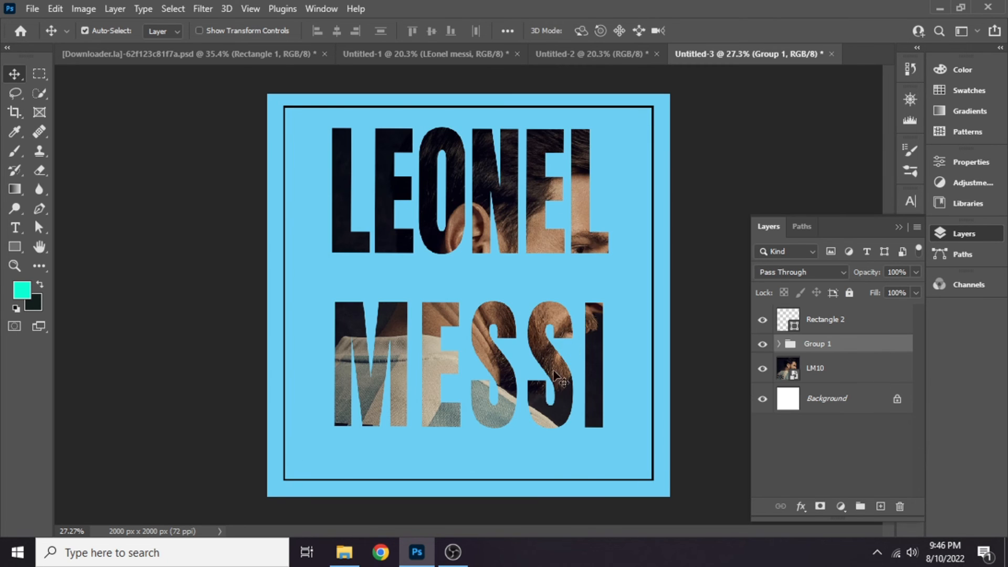
left_click_drag(583, 433, 566, 412)
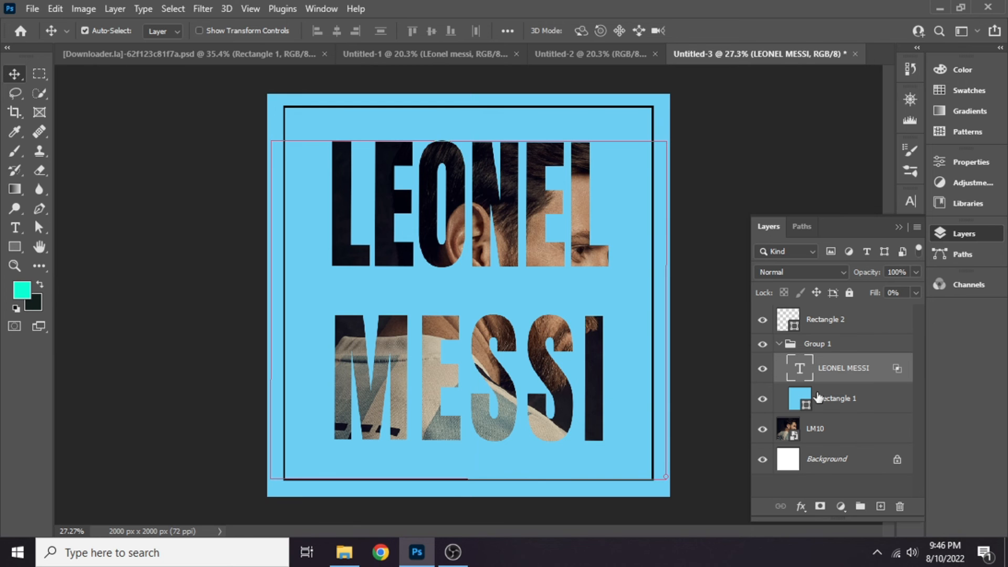
Lock Rectangle 1, Group 1 and Rectangle 2 so only the photo layer can be moved.
left_click(853, 400)
left_click(849, 293)
left_click(871, 346)
left_click(849, 294)
left_click(862, 320)
left_click(850, 293)
Shift the LM10 photo left behind the letters so the face falls within the word LEONEL.
left_click_drag(641, 494, 604, 489)
key("Tab")
scroll(636, 470, "down", 1)
scroll(637, 470, "up", 4)
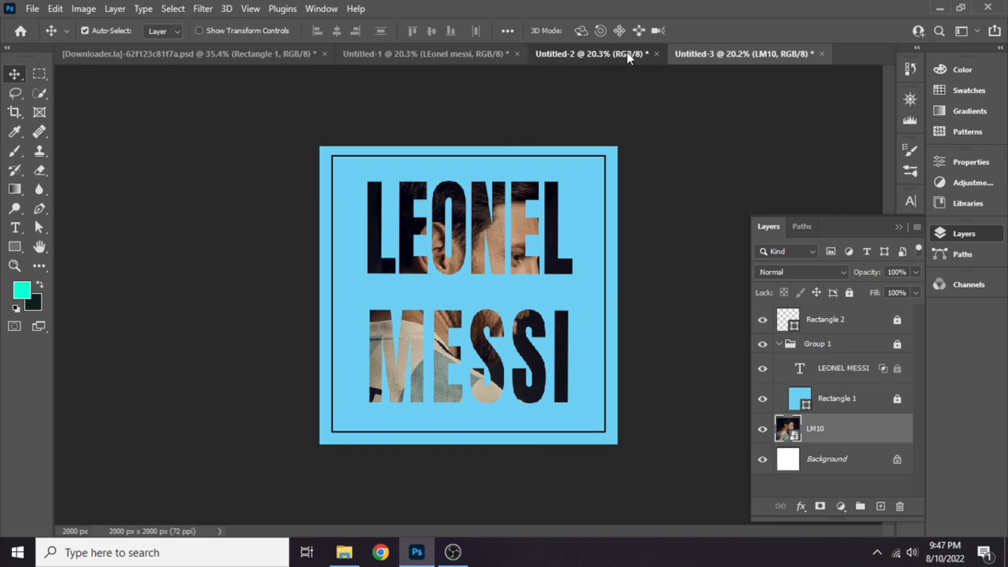
Compare the finished Untitled-2 and Untitled-3 posters at different magnifications with the panels hidden.
left_click(630, 53)
key("Tab")
scroll(617, 311, "up", 2)
left_click(698, 28)
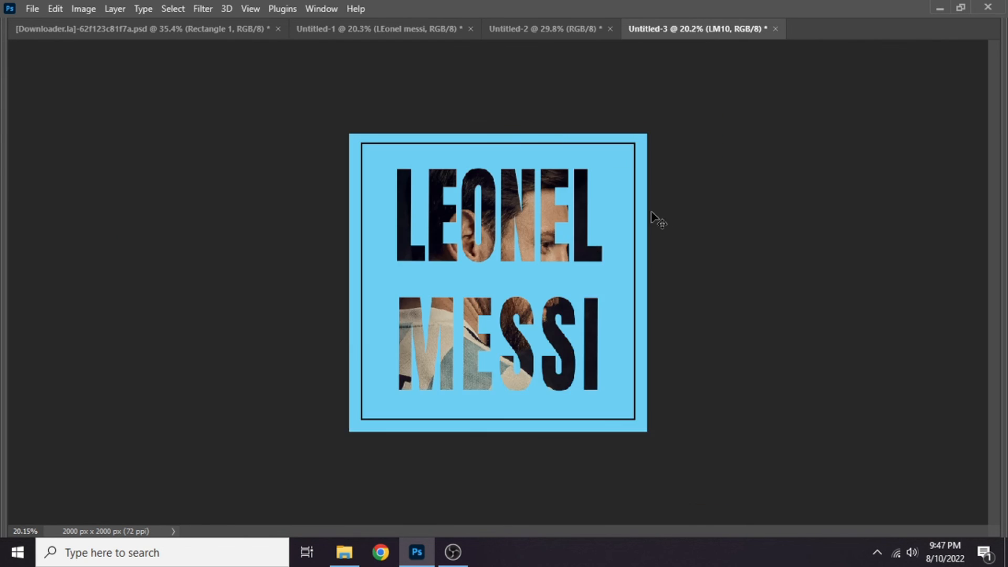
scroll(621, 264, "up", 2)
scroll(578, 278, "down", 4)
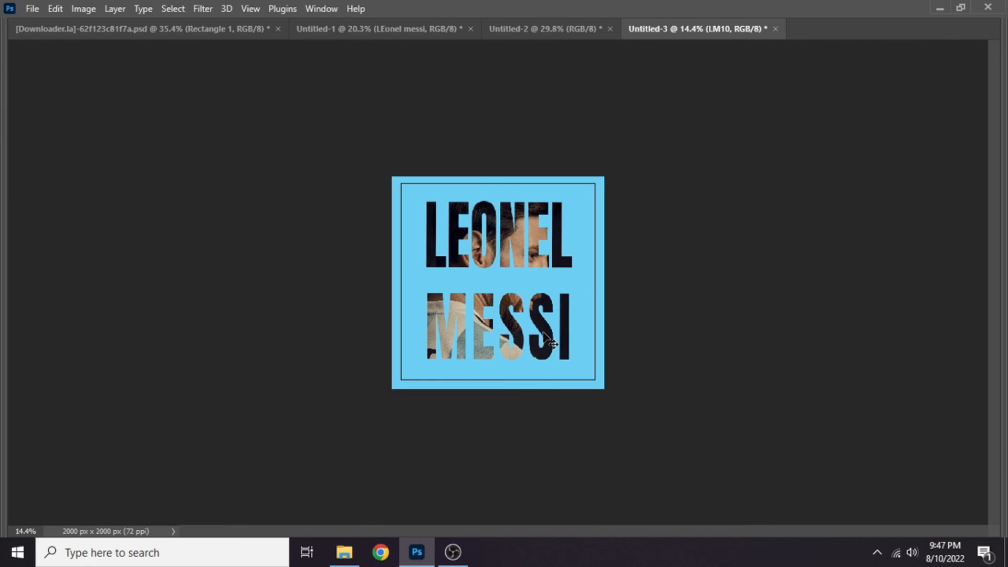
key("Tab")
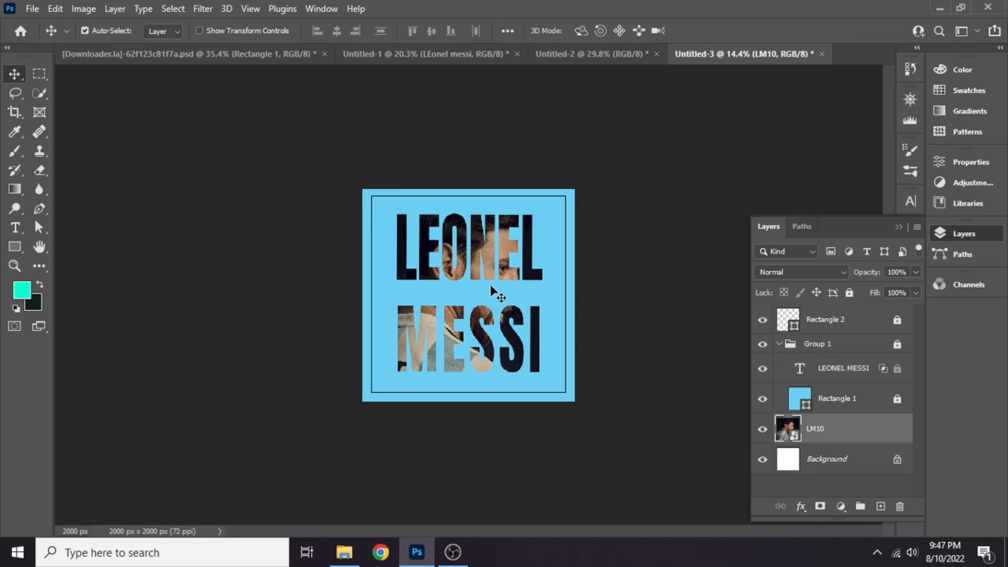
left_click(901, 226)
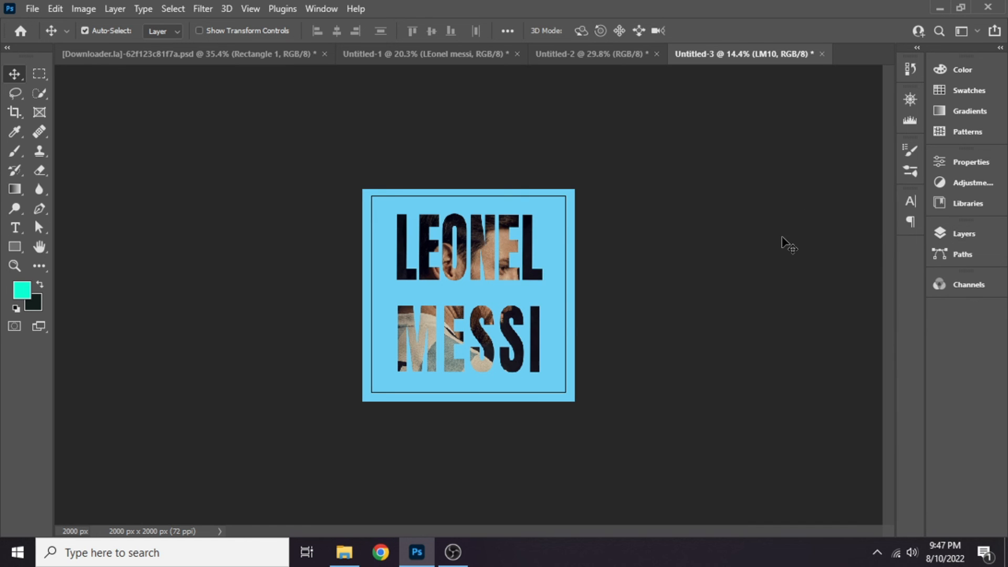
key("Tab")
scroll(707, 259, "up", 2)
scroll(709, 262, "up", 1)
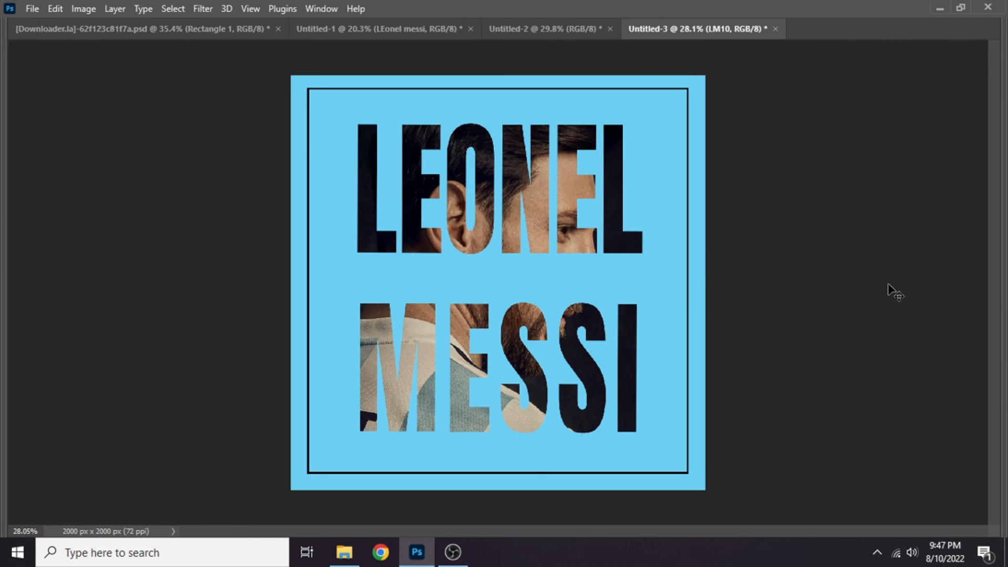